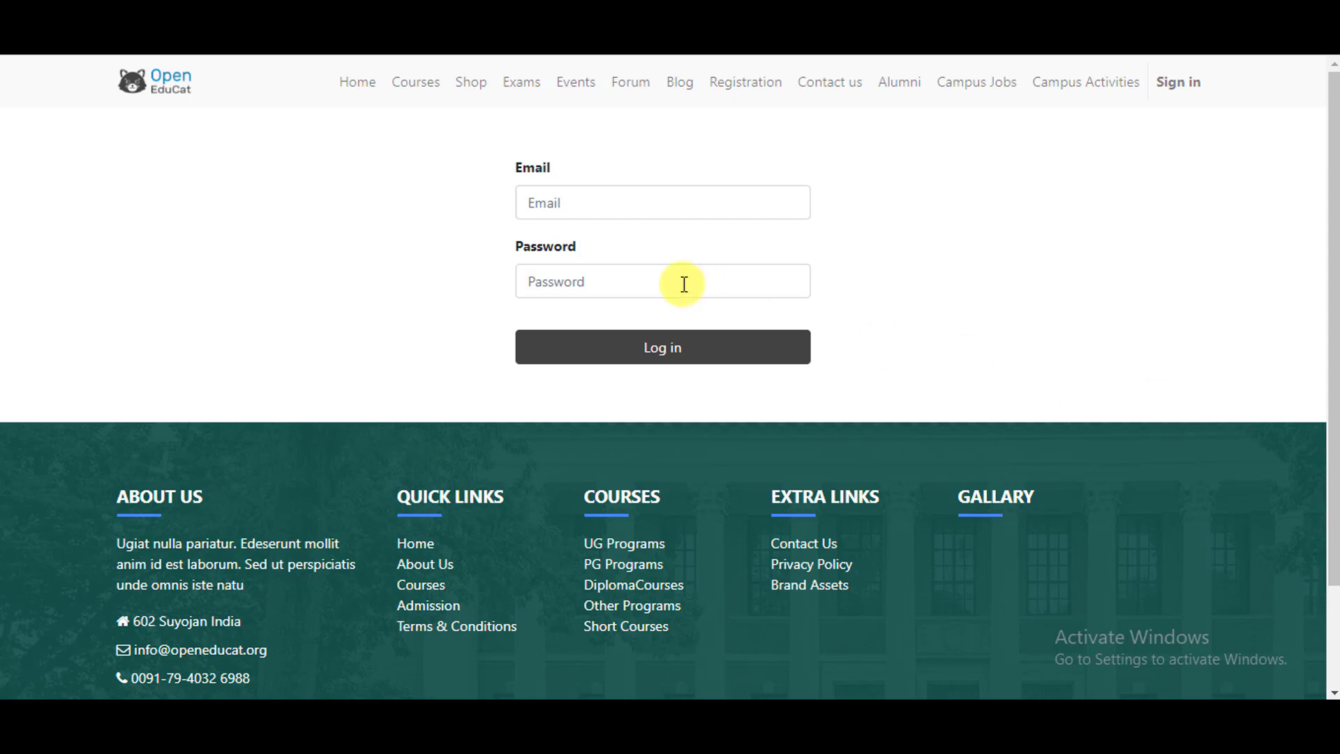
- Enter 'admin' as the login email and begin typing the account password
left_click(698, 201)
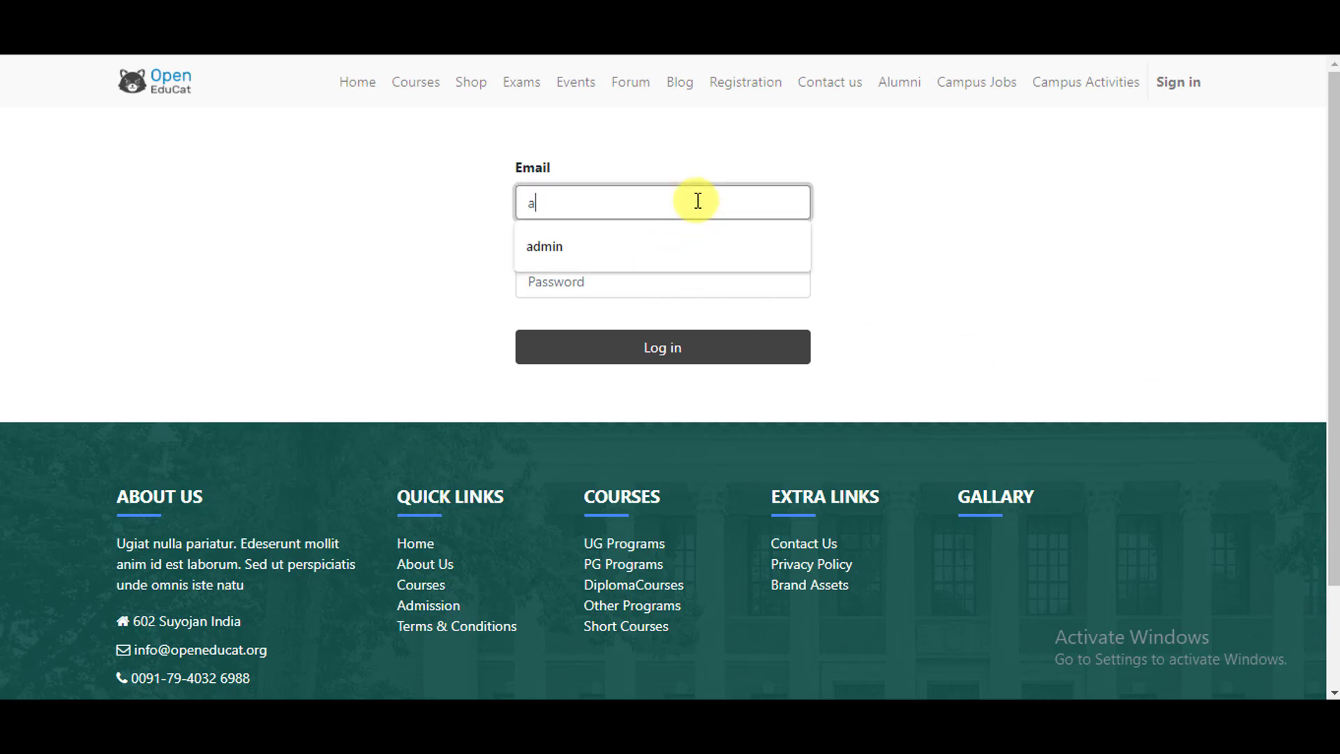
type("admin")
key("Tab")
type("a")
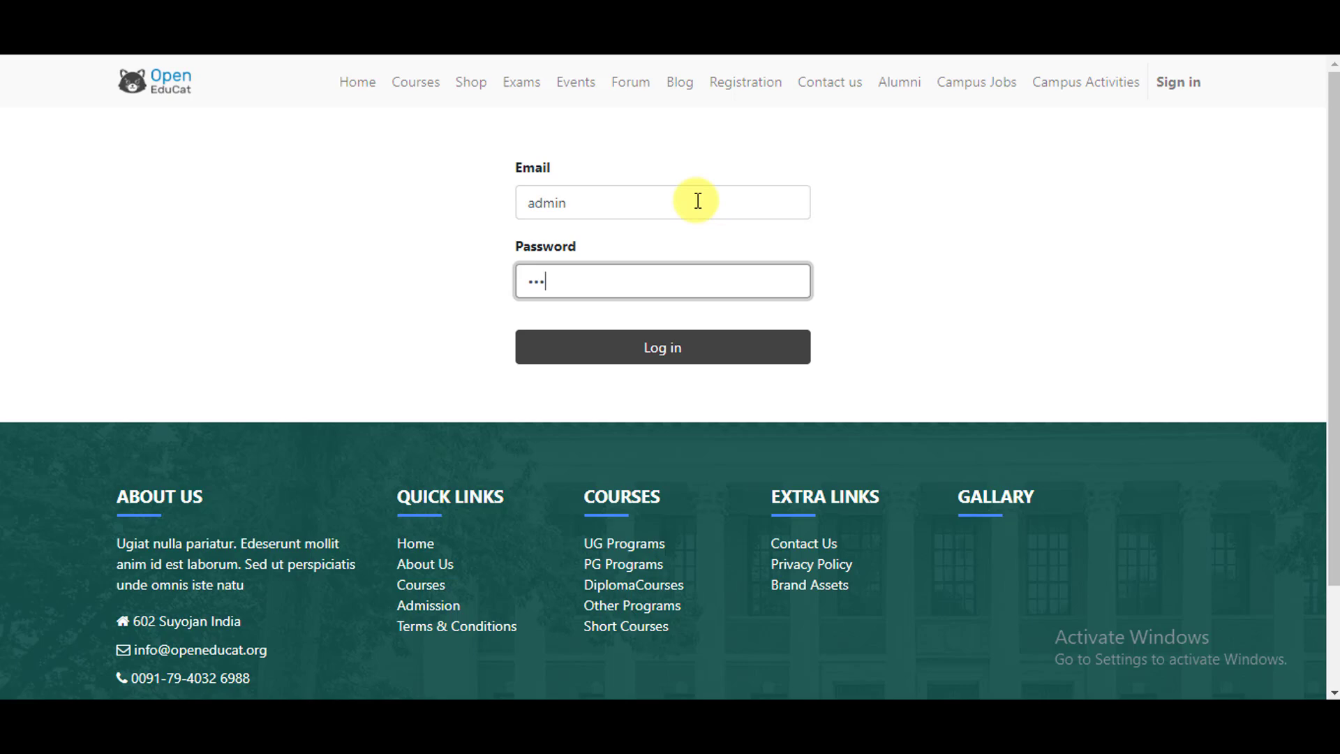
- Log in and go to Human Resources > Departments, which lists the four existing departments
left_click(690, 365)
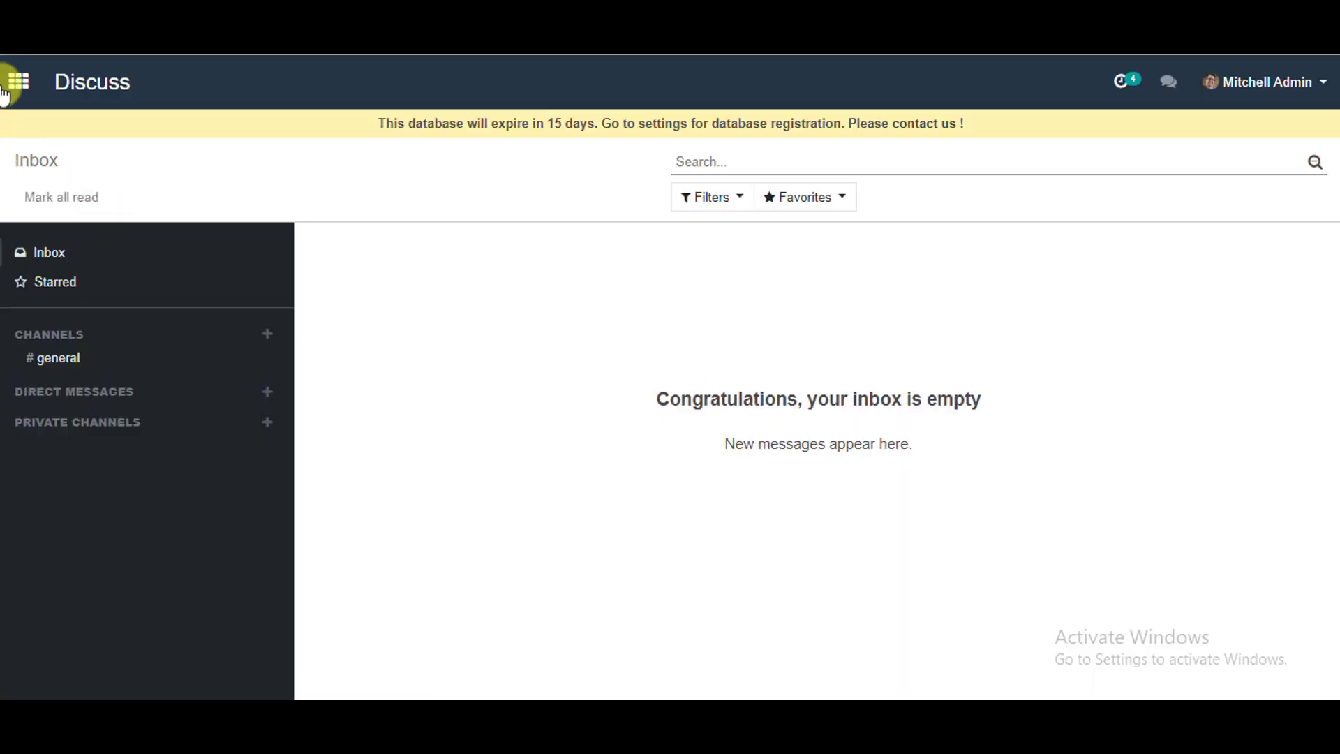
left_click(16, 83)
scroll(620, 367, "down", 7)
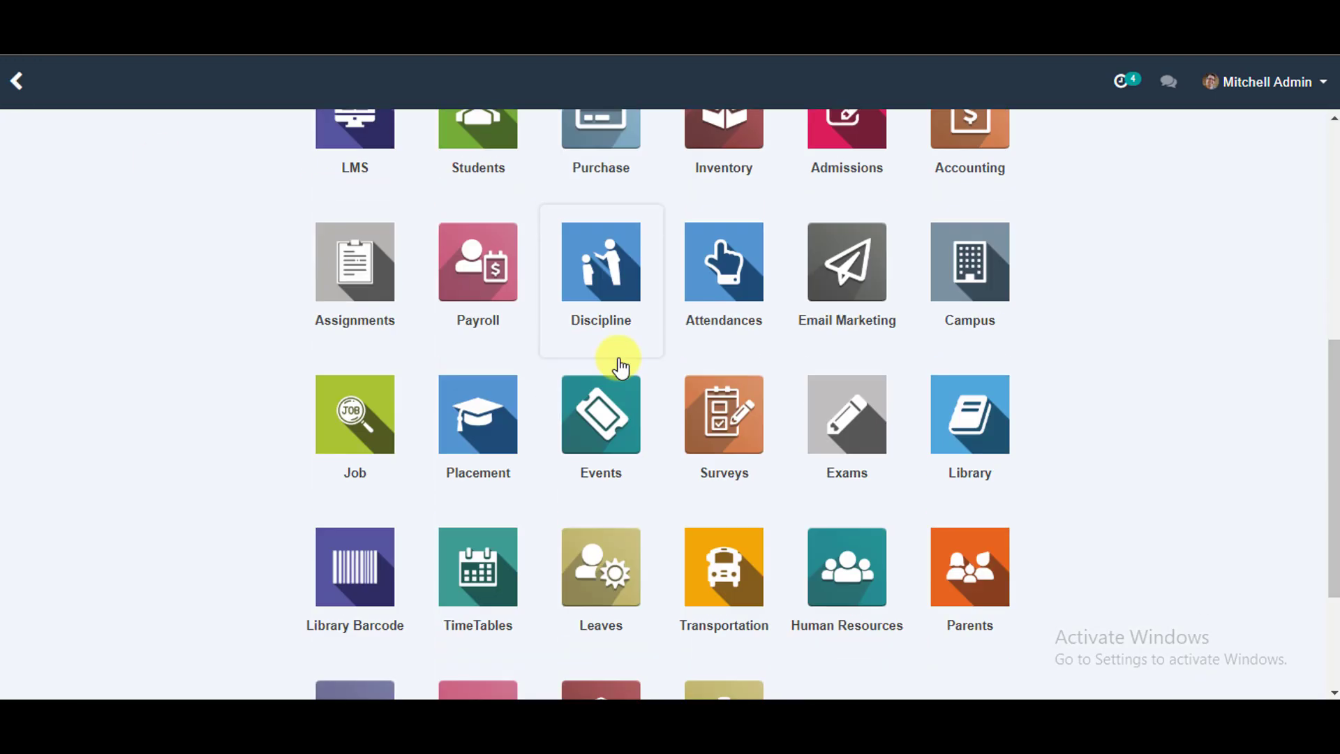
left_click(835, 572)
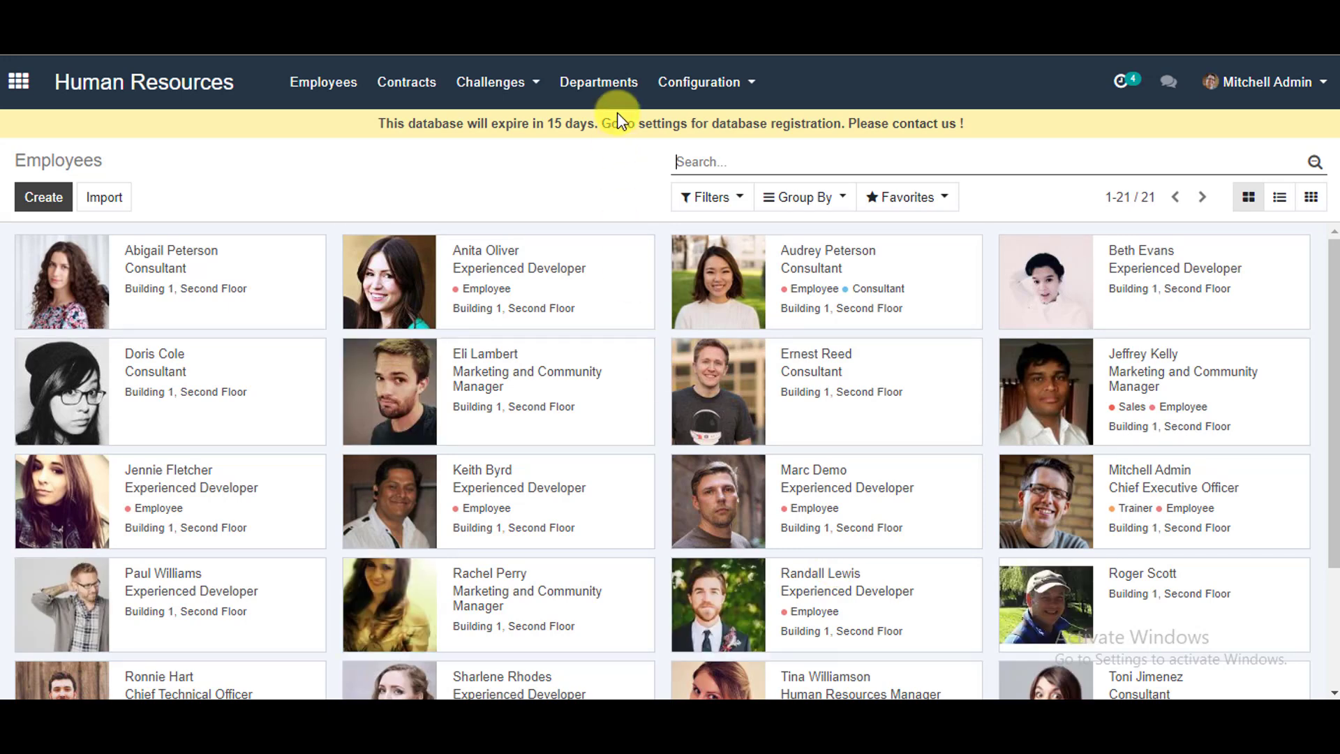
left_click(614, 83)
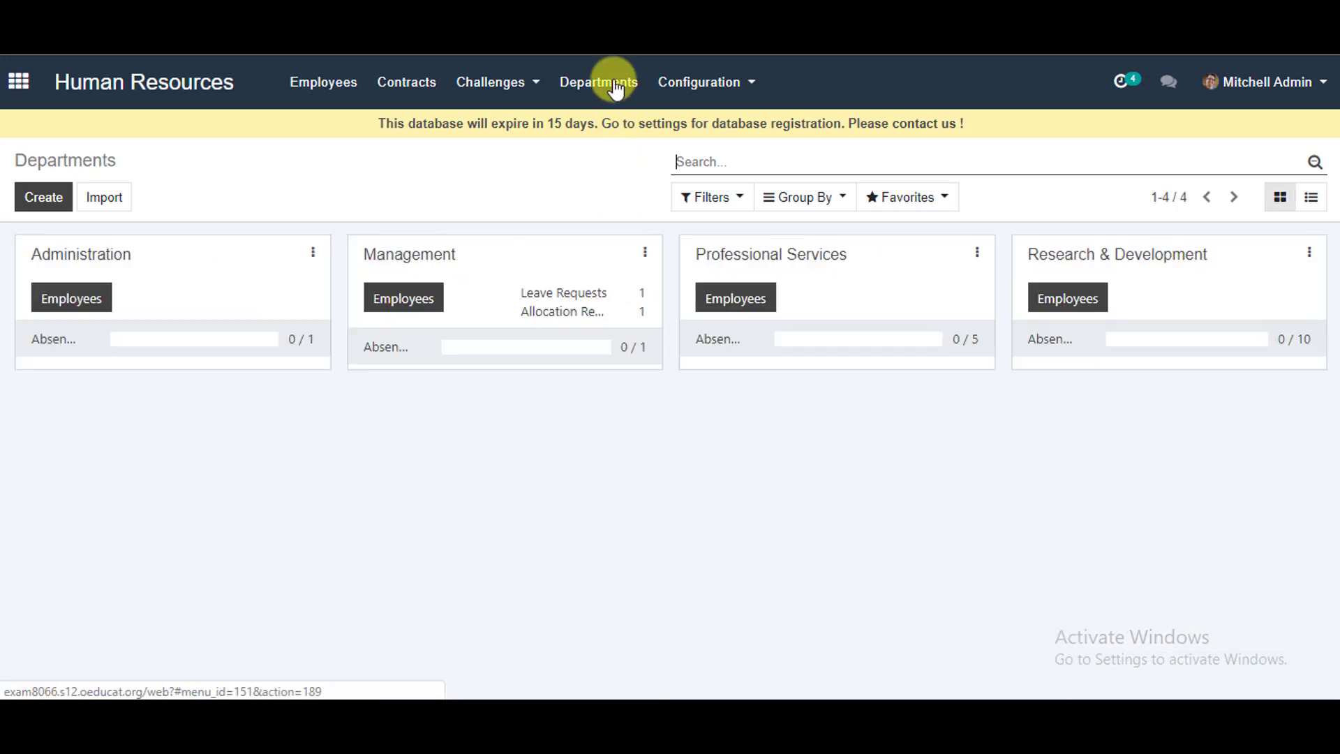
- Create a department named 'Sales' with the chosen employee as manager, and save it
left_click(53, 203)
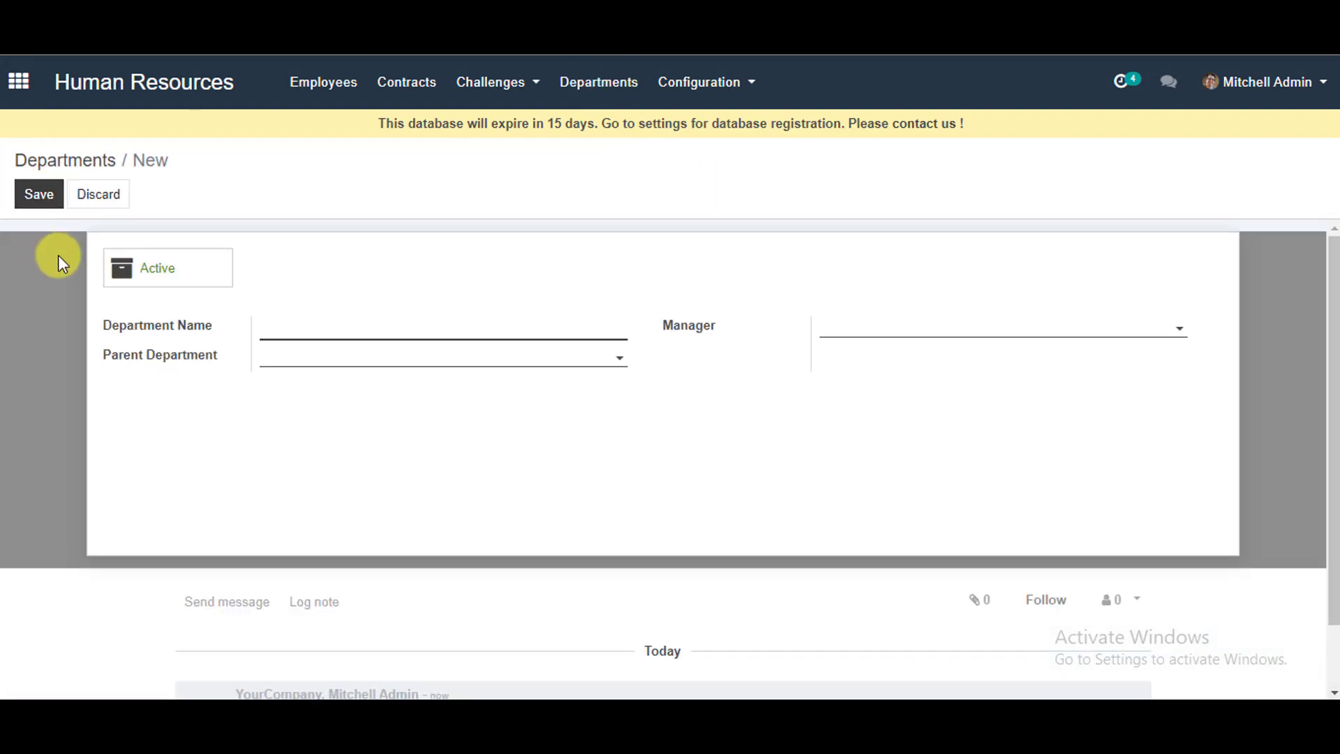
left_click(263, 336)
left_click(270, 329)
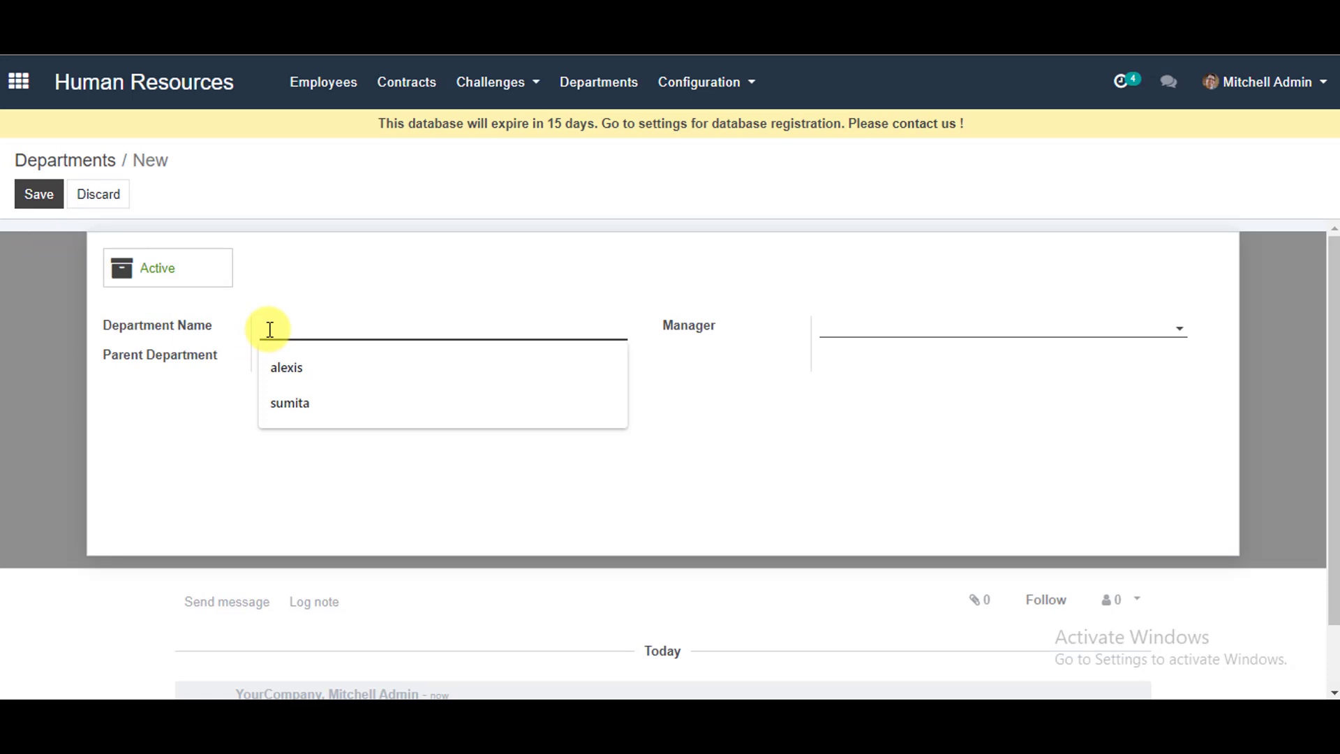
type("Sales")
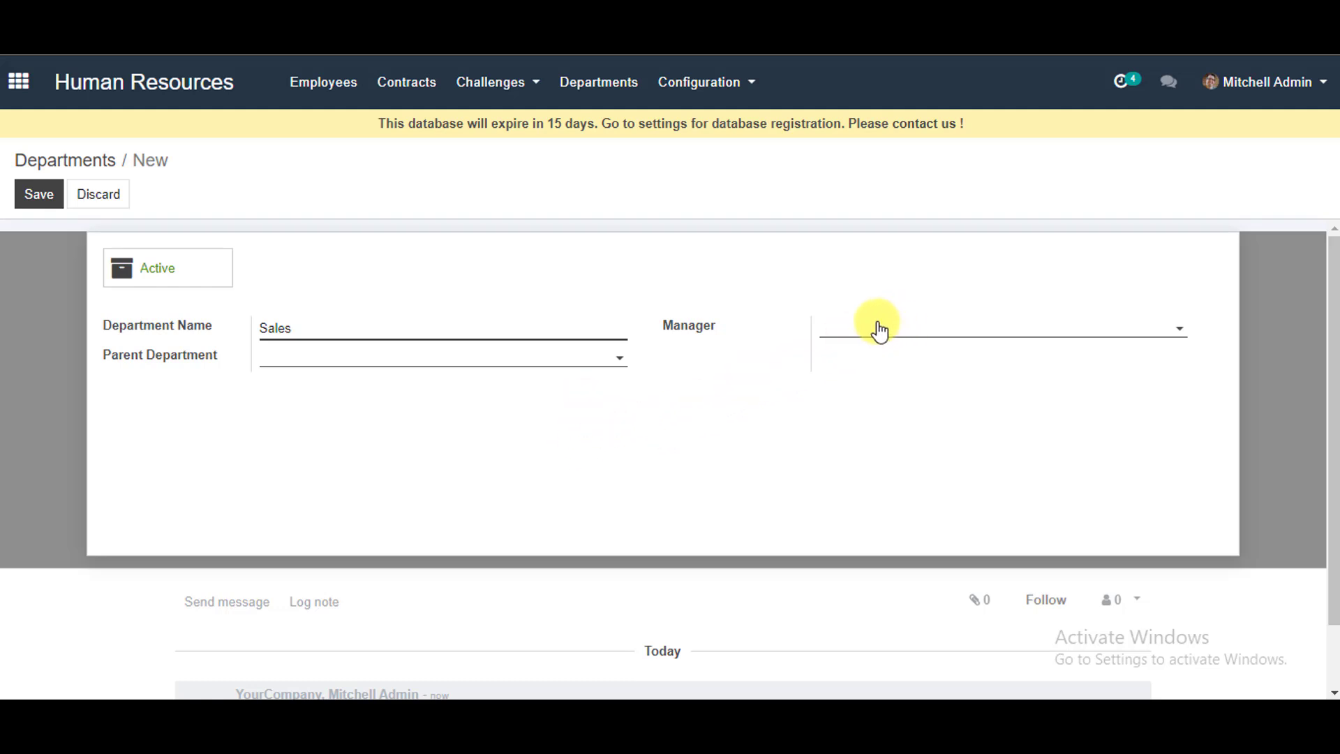
left_click(610, 372)
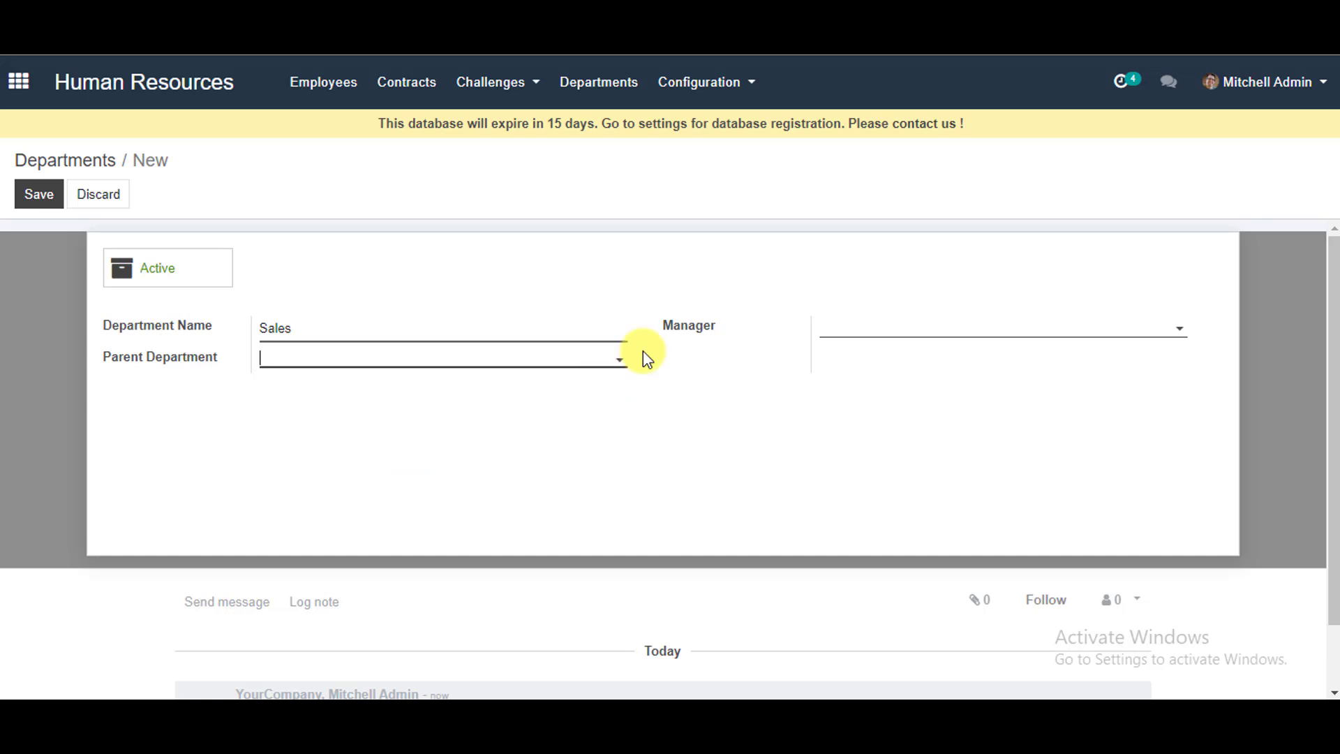
left_click(838, 329)
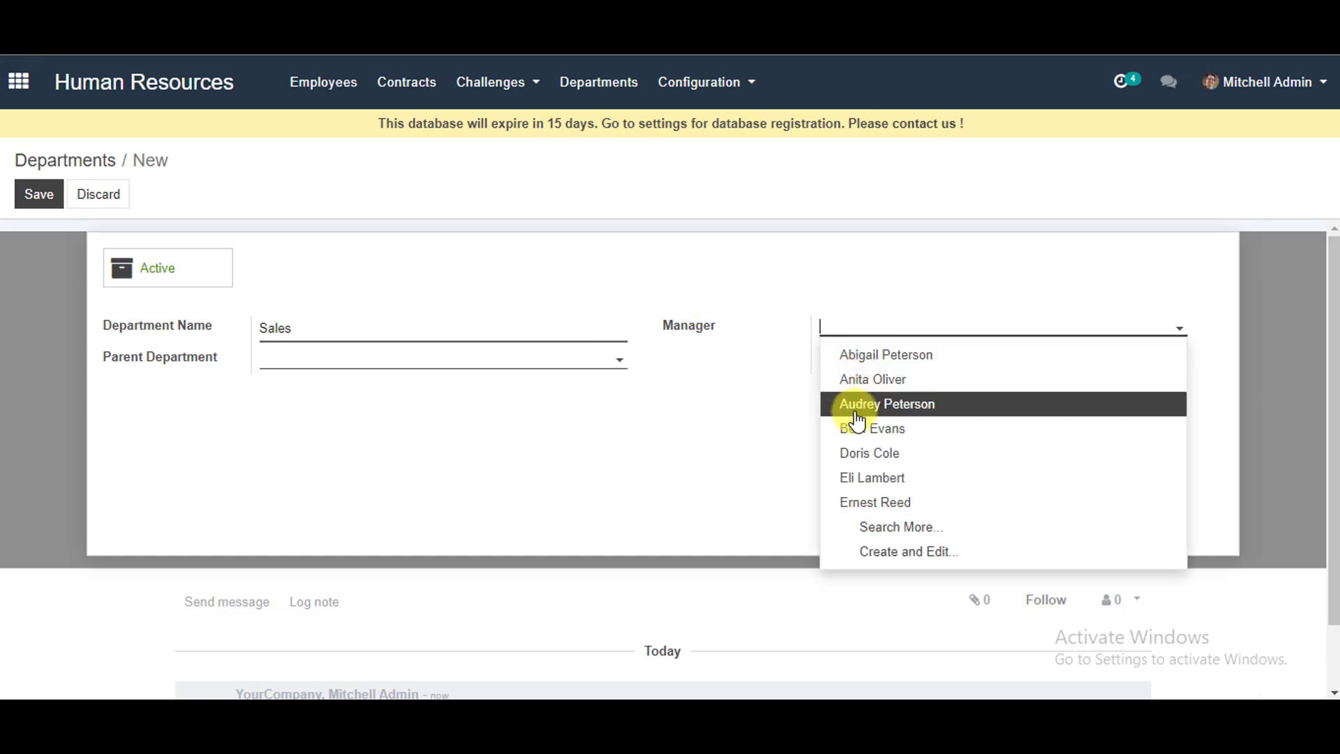
left_click(867, 454)
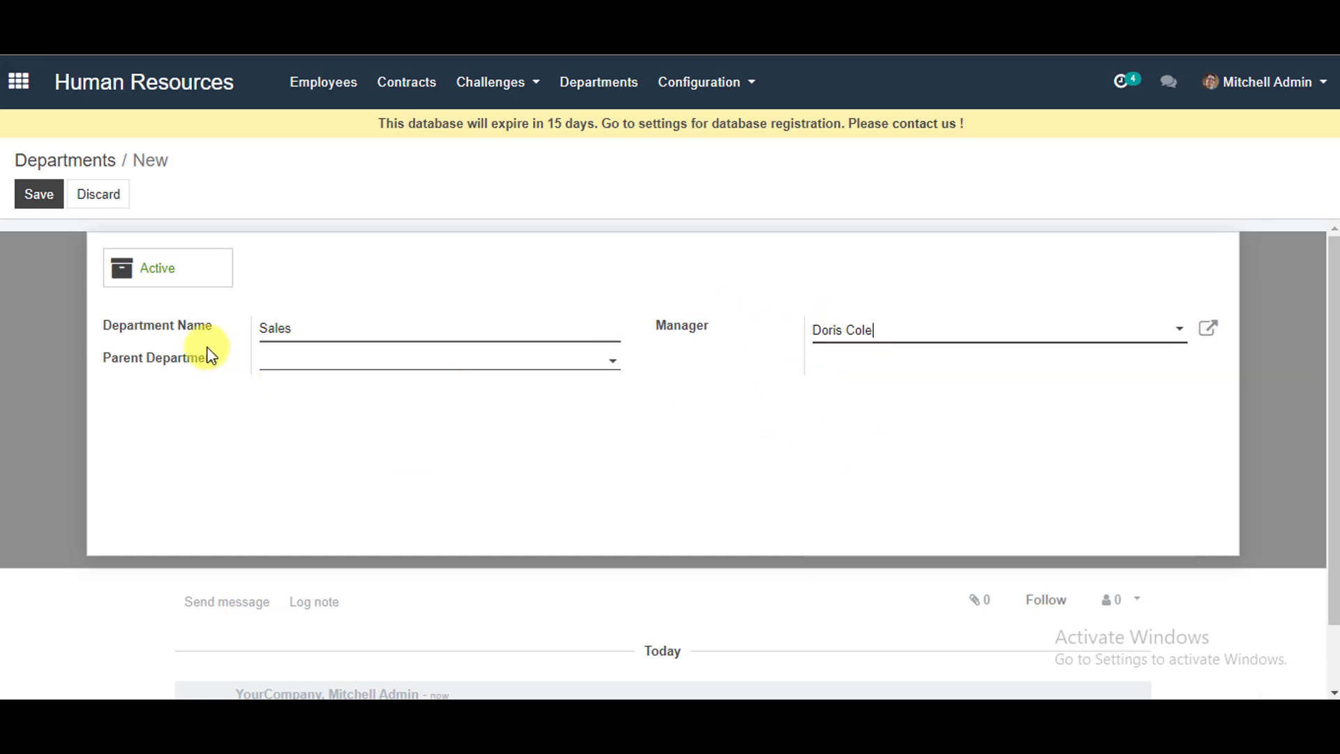
left_click(39, 194)
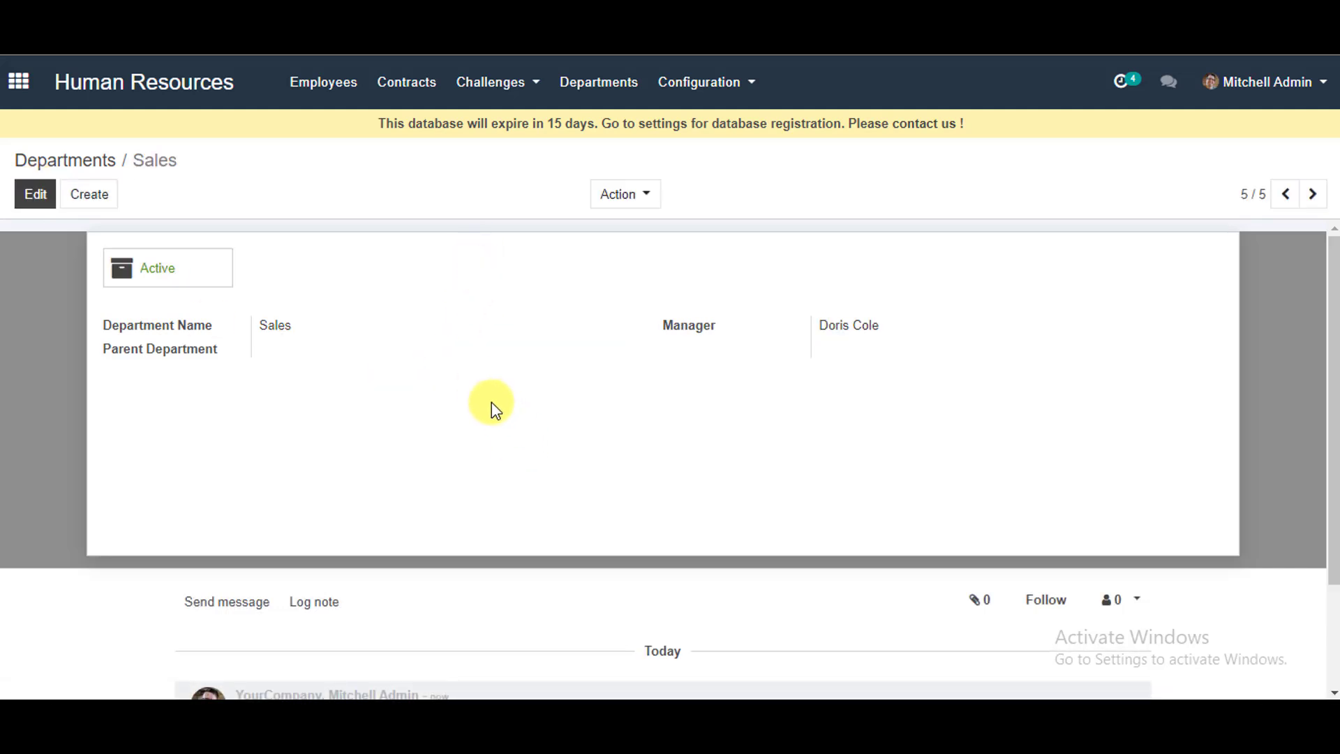
- Return to Departments and open the still-empty employee list of the Sales department card
left_click(587, 87)
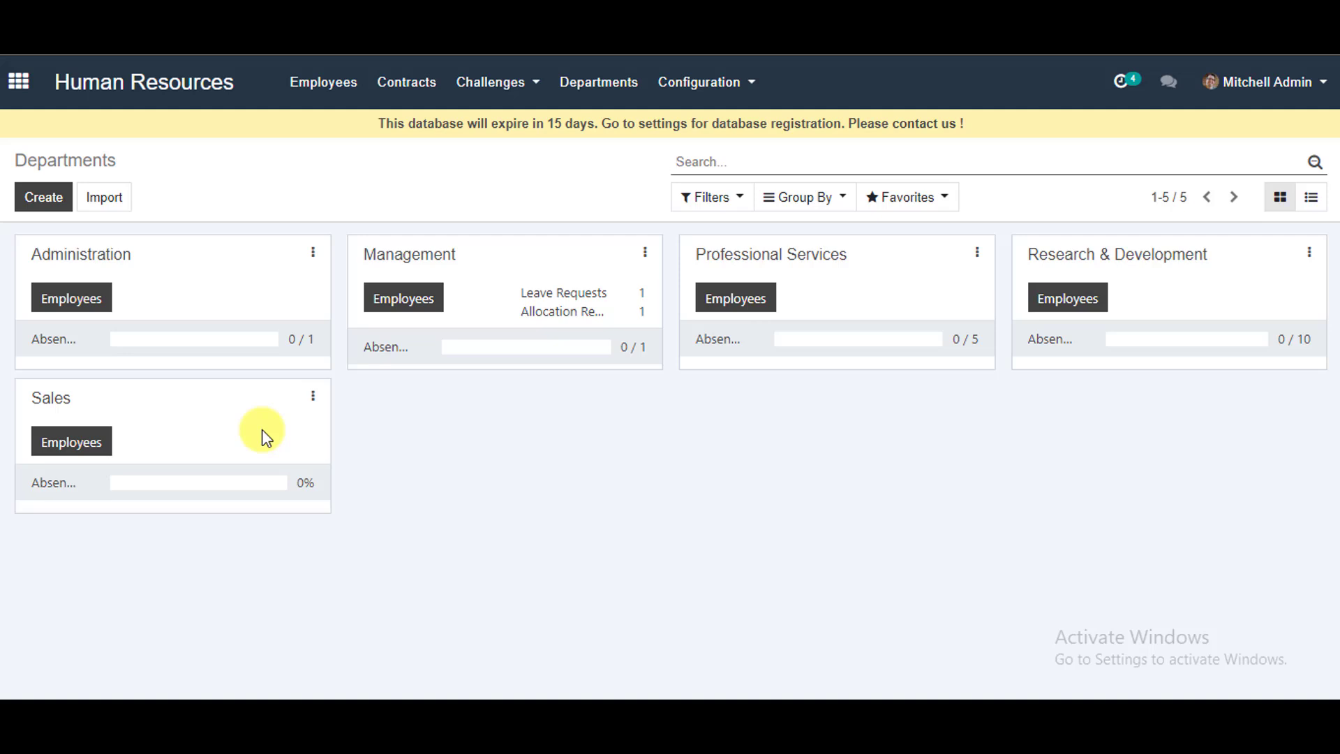
left_click(354, 91)
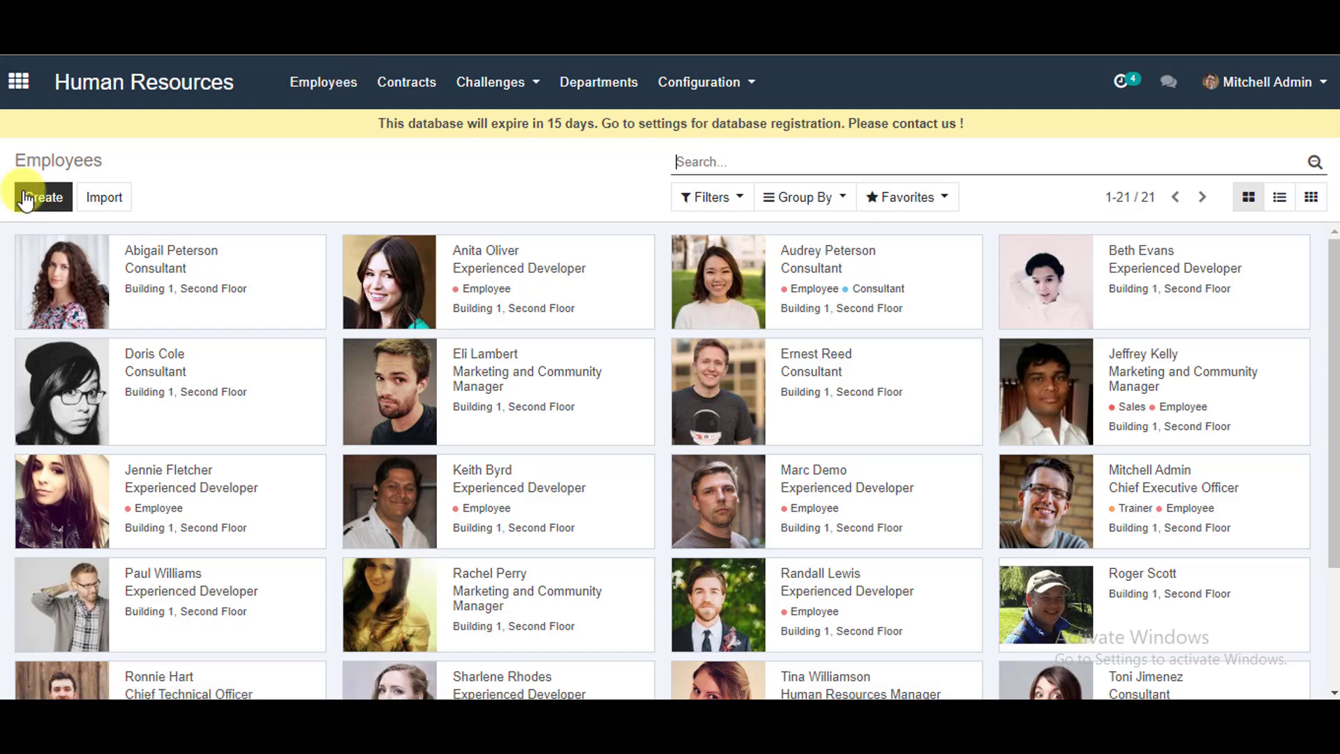
left_click(609, 83)
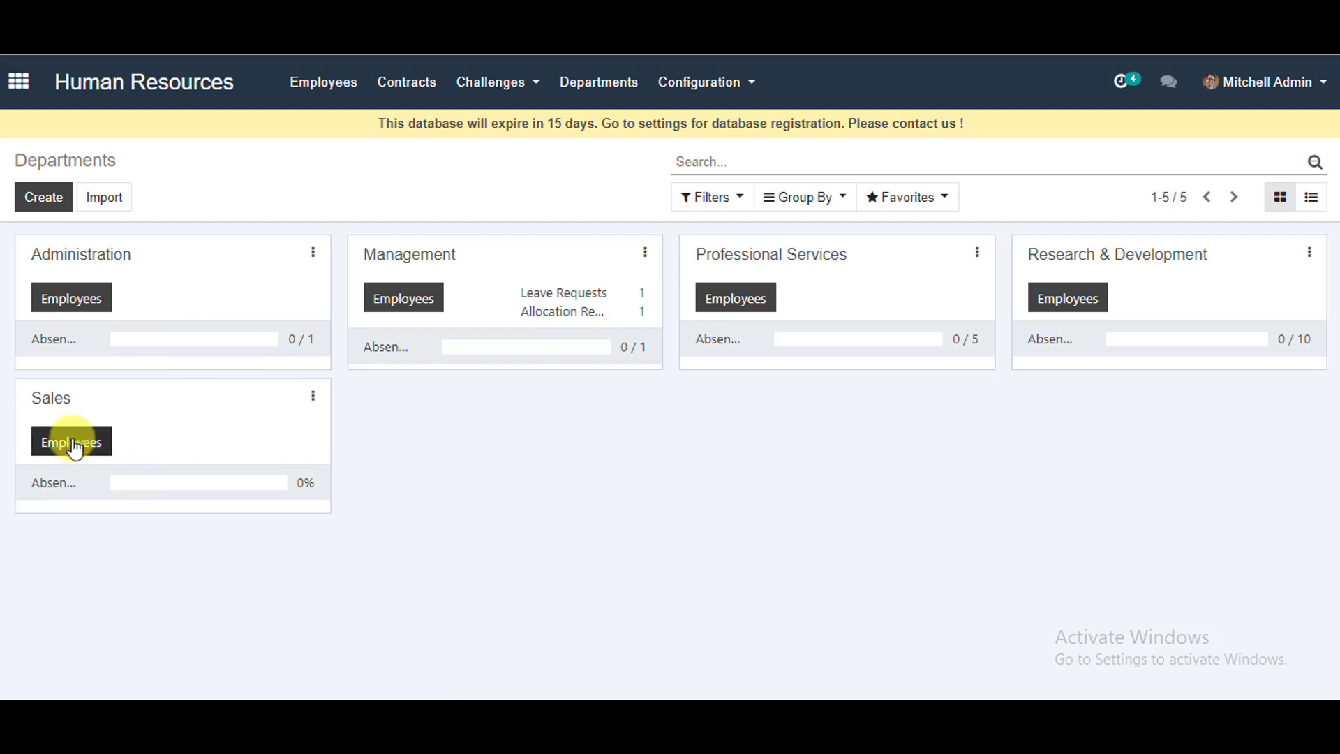
left_click(78, 444)
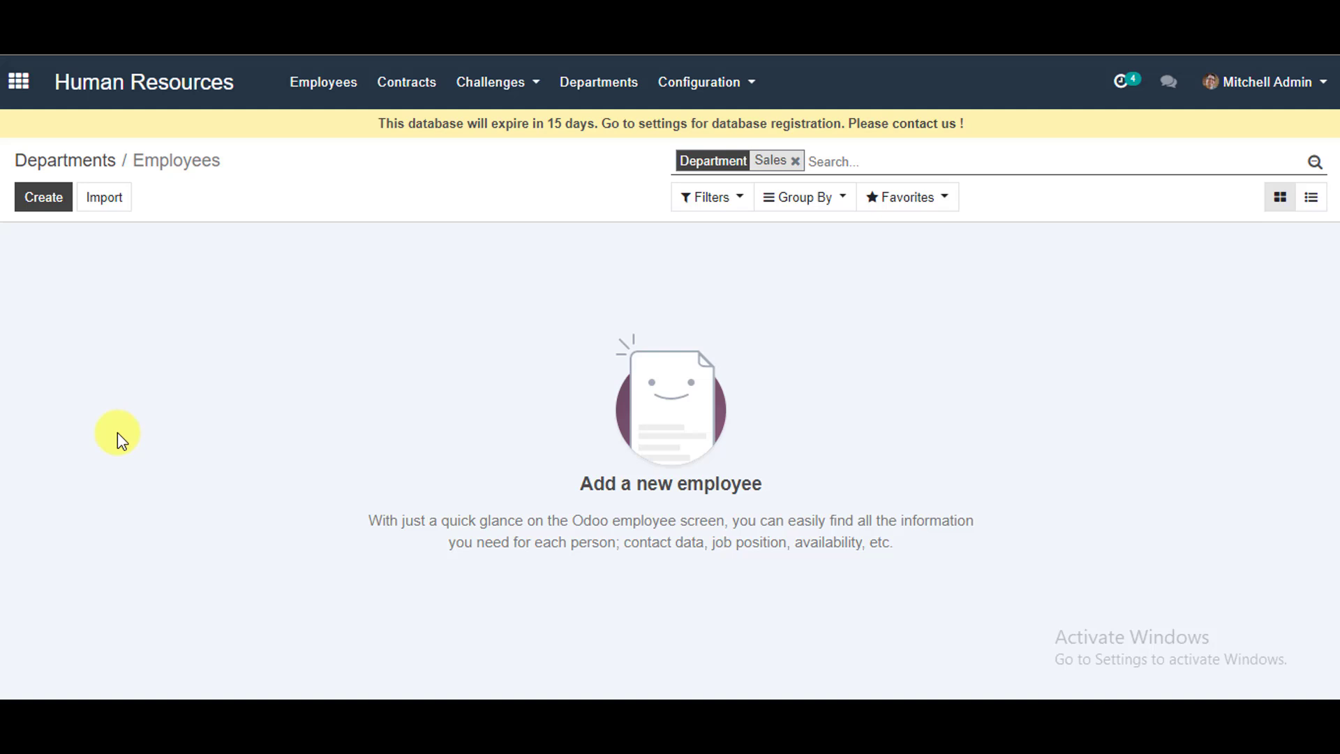
- Start a new employee record and enter the new employee's name
left_click(38, 196)
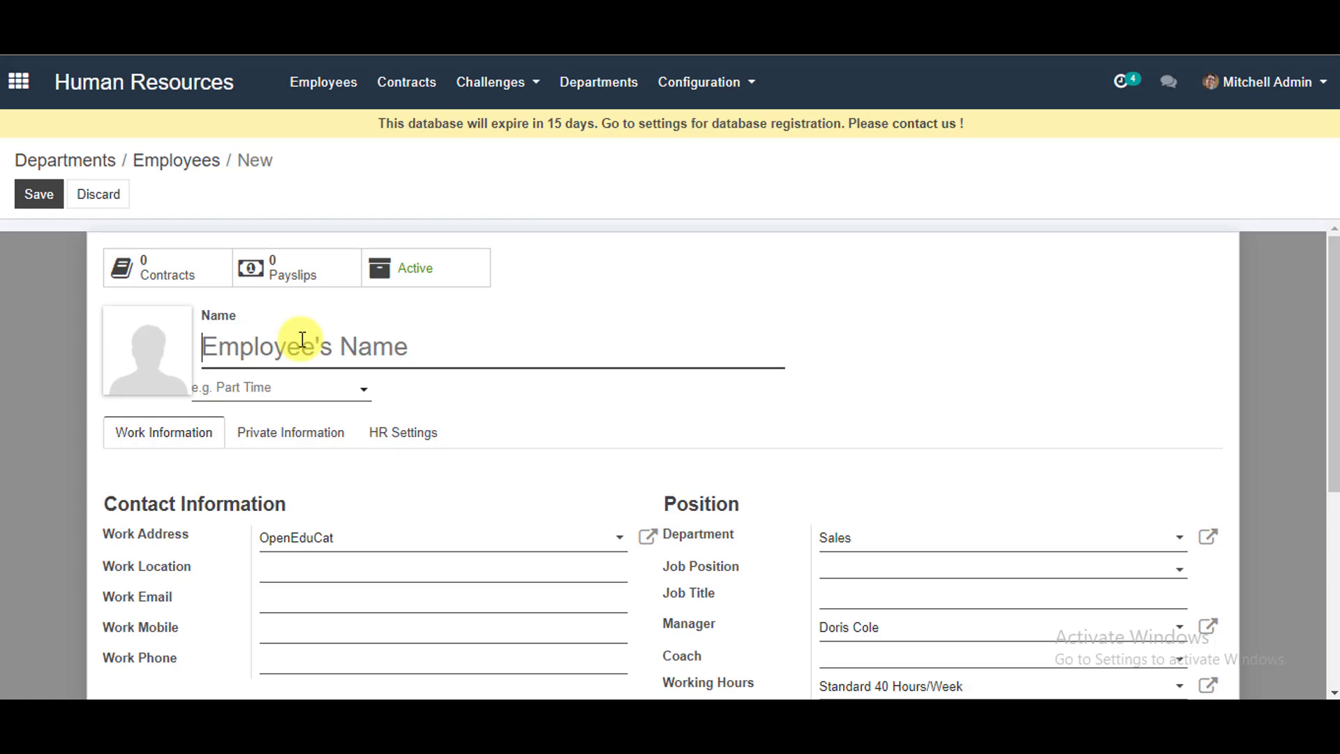
type("SUMI")
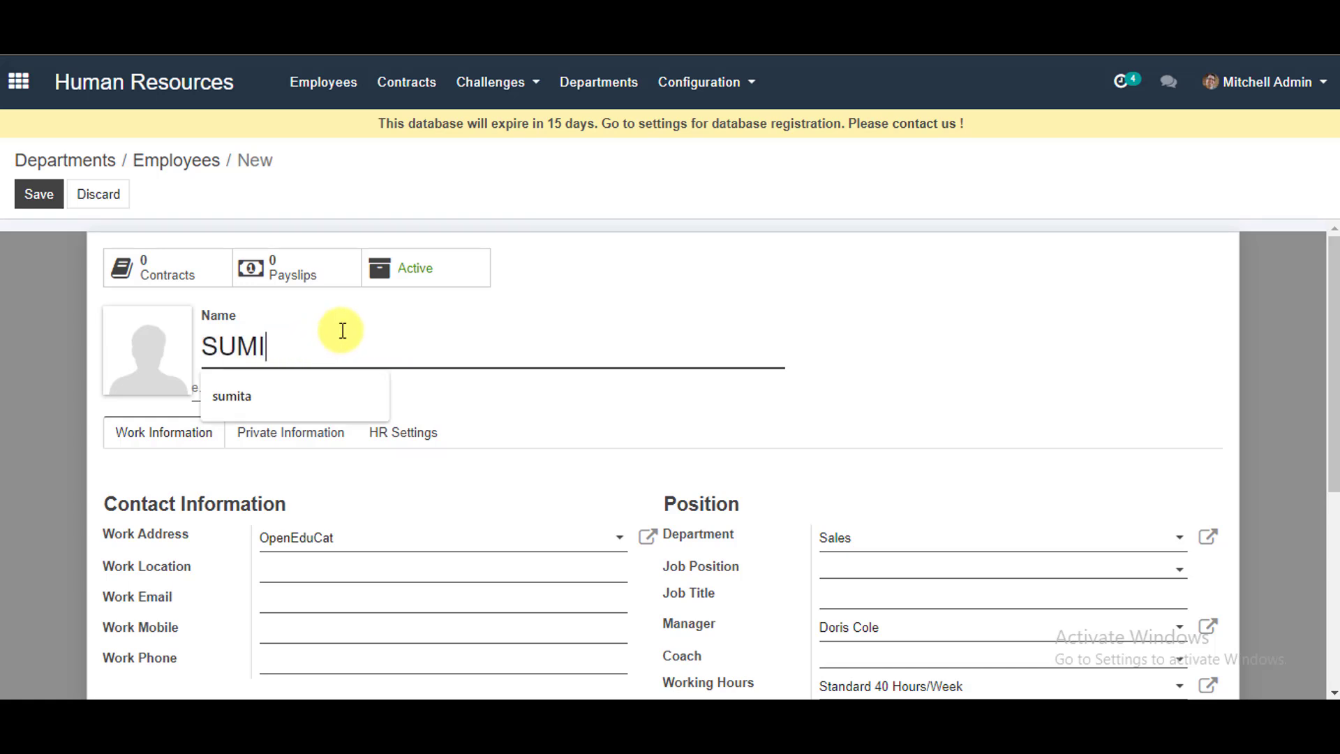
key("BackSpace")
key("BackSpace")
key("BackSpace")
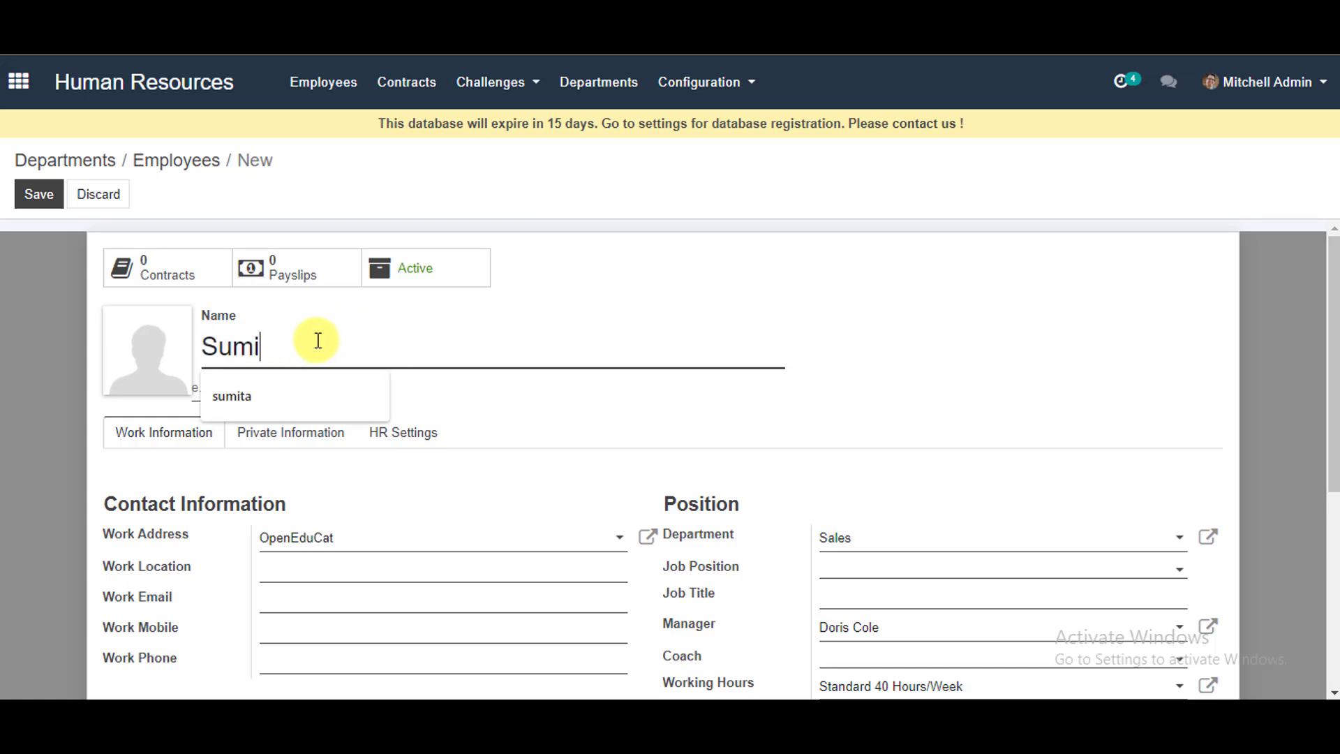
type("umita")
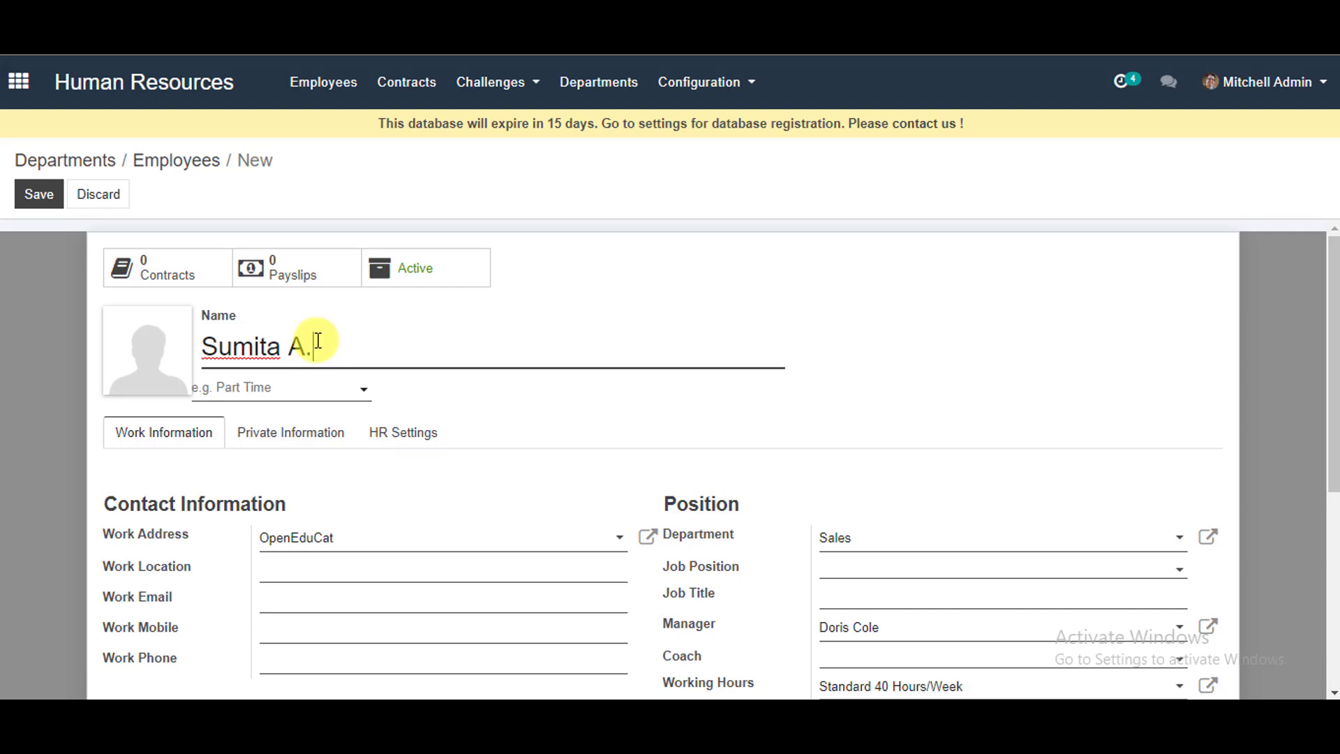
type("A.")
- Tag the employee as Sales and give that tag a dark purple colour
left_click(279, 389)
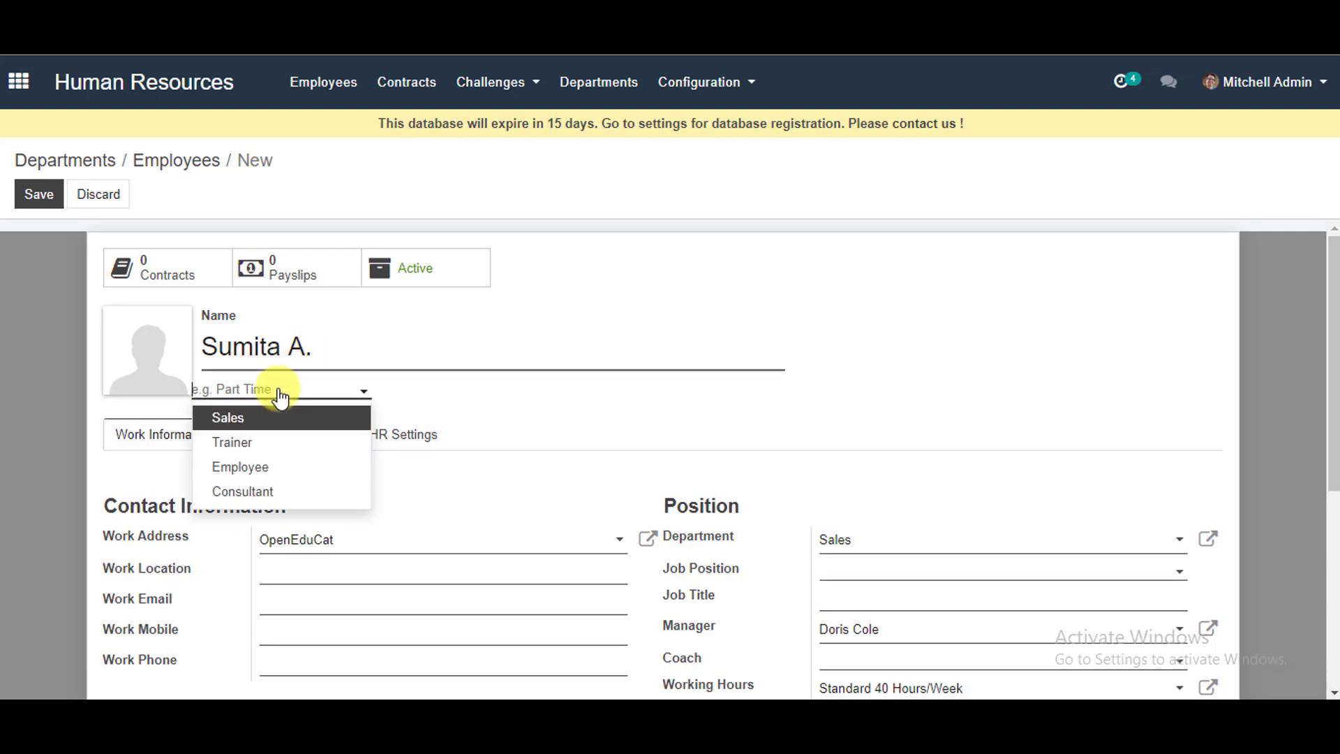
left_click(268, 427)
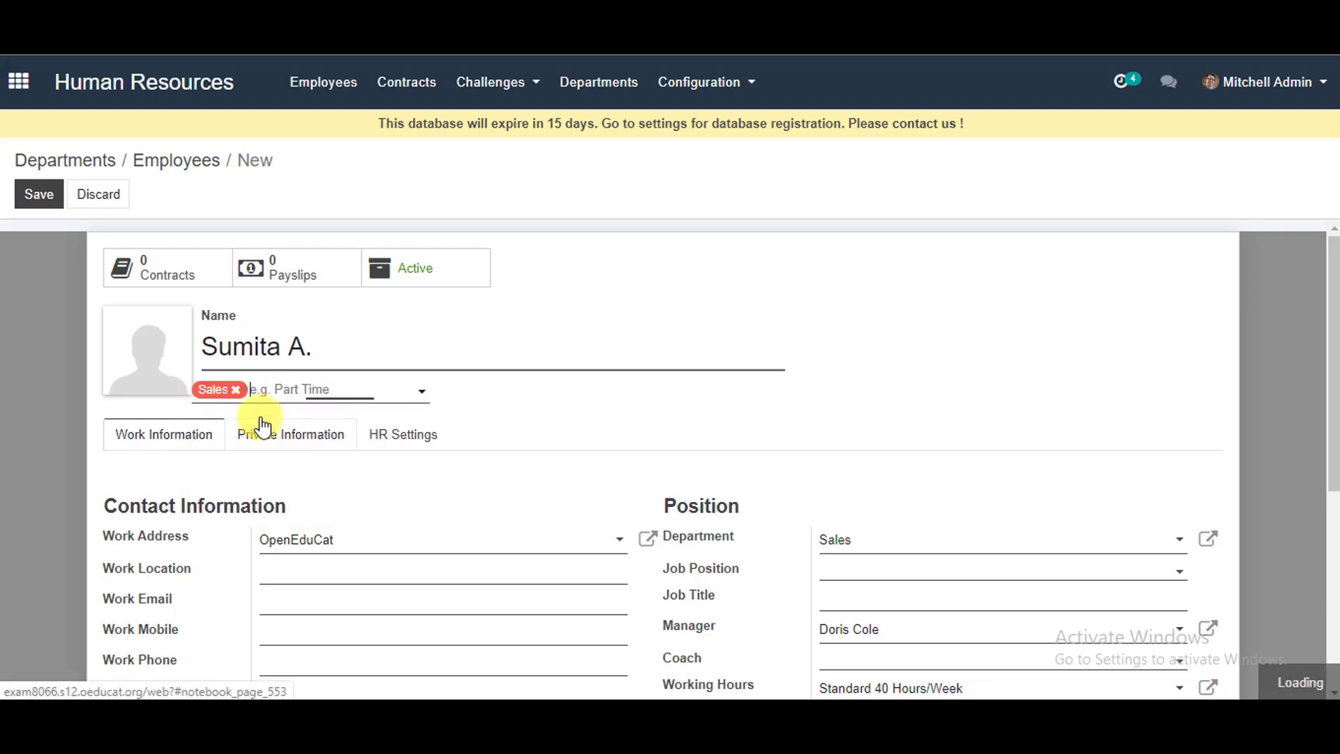
left_click(219, 396)
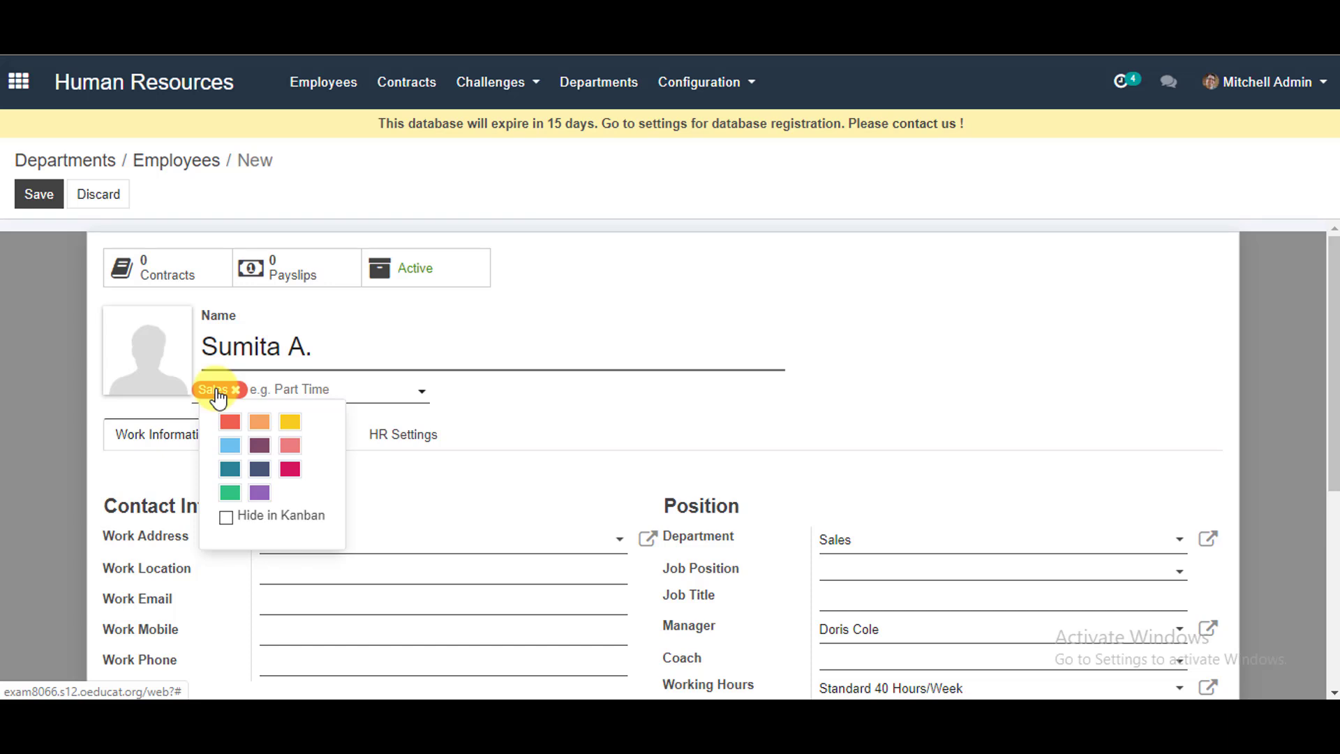
left_click(228, 420)
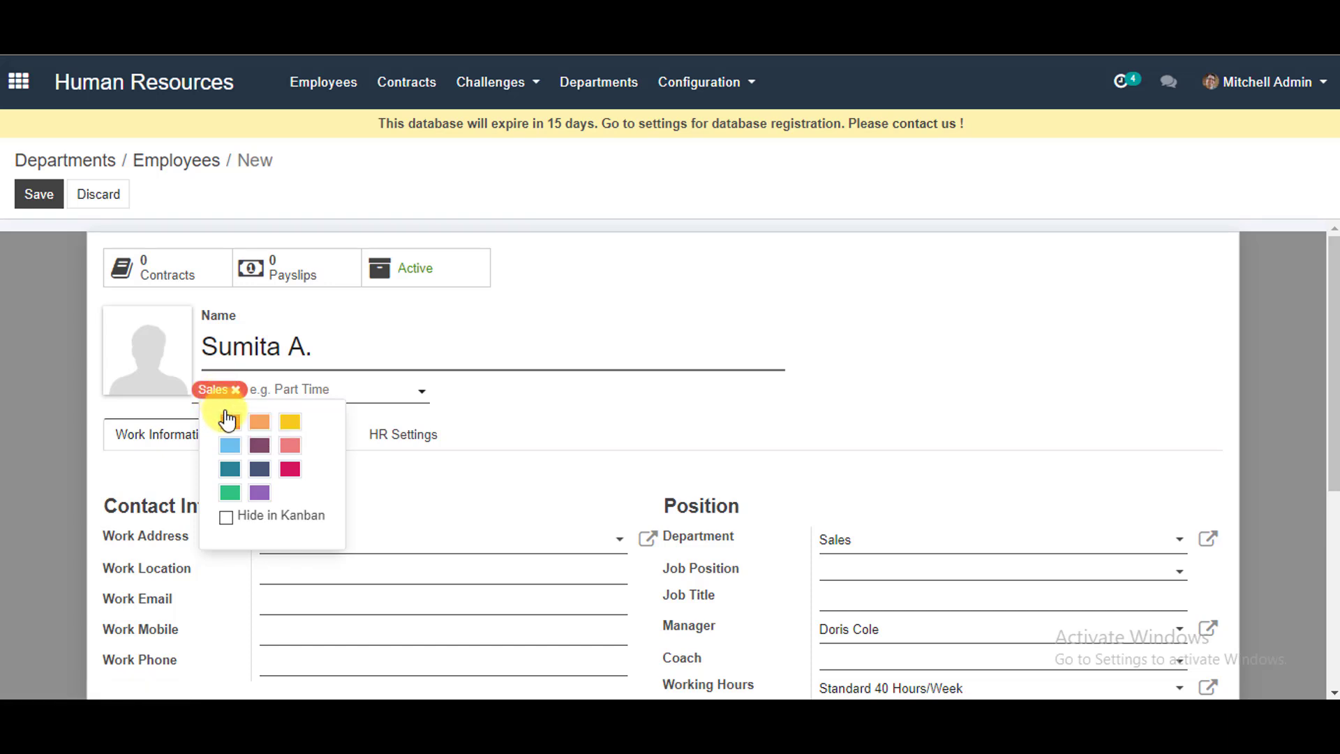
left_click(257, 457)
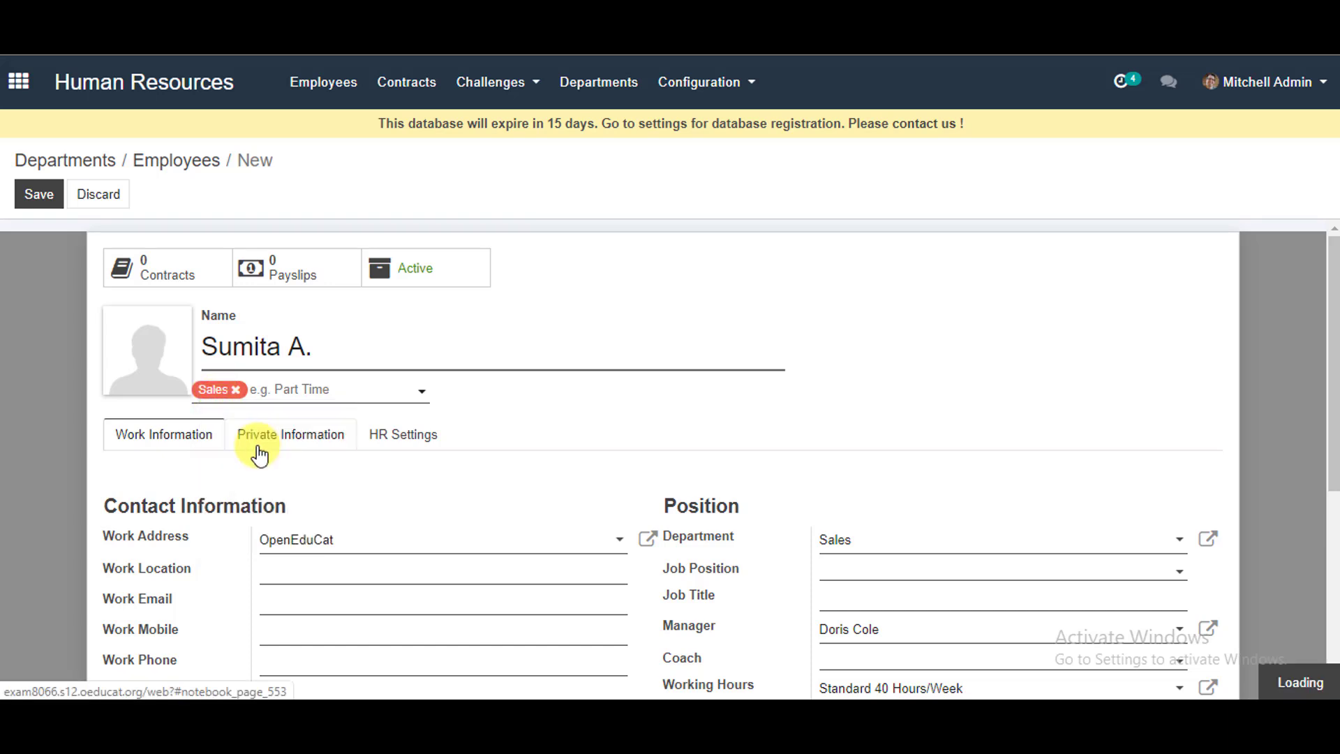
scroll(262, 482, "down", 1)
- Choose the employee's coach in the Coach field and save the new employee record
scroll(263, 491, "down", 2)
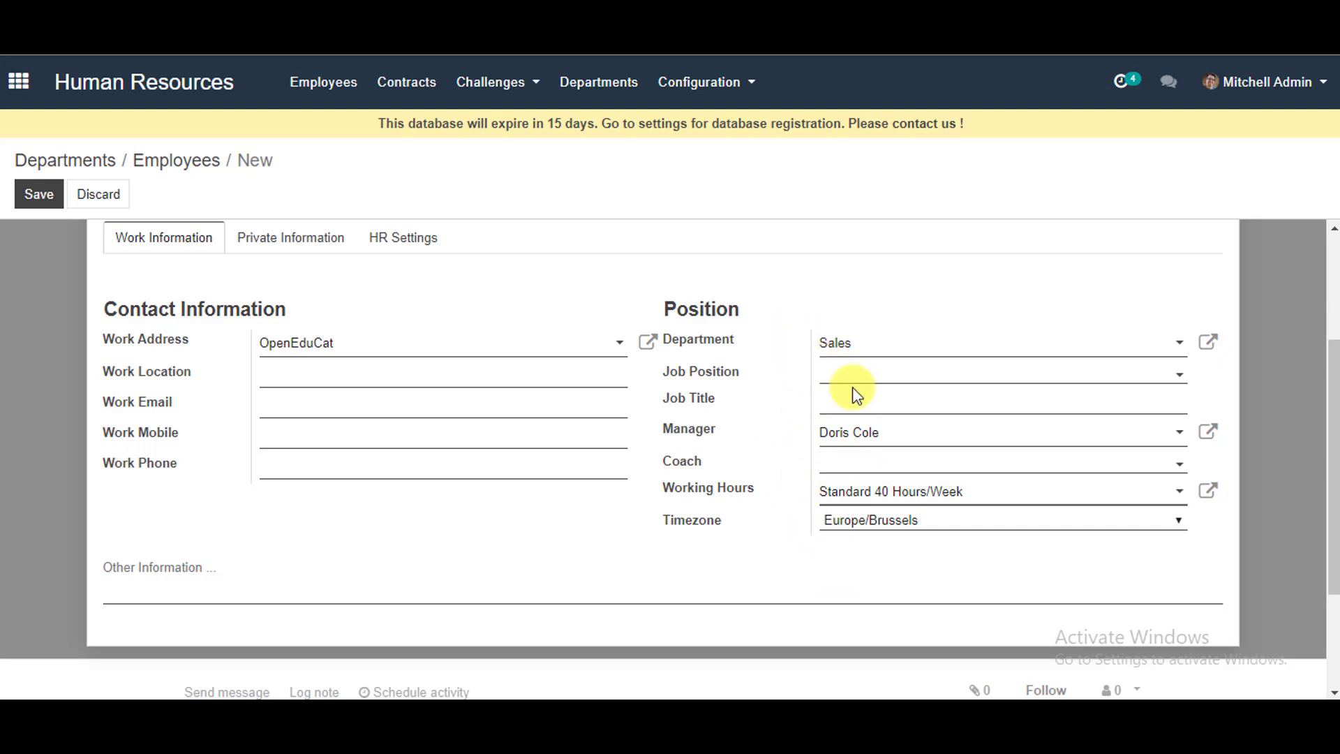
left_click(858, 467)
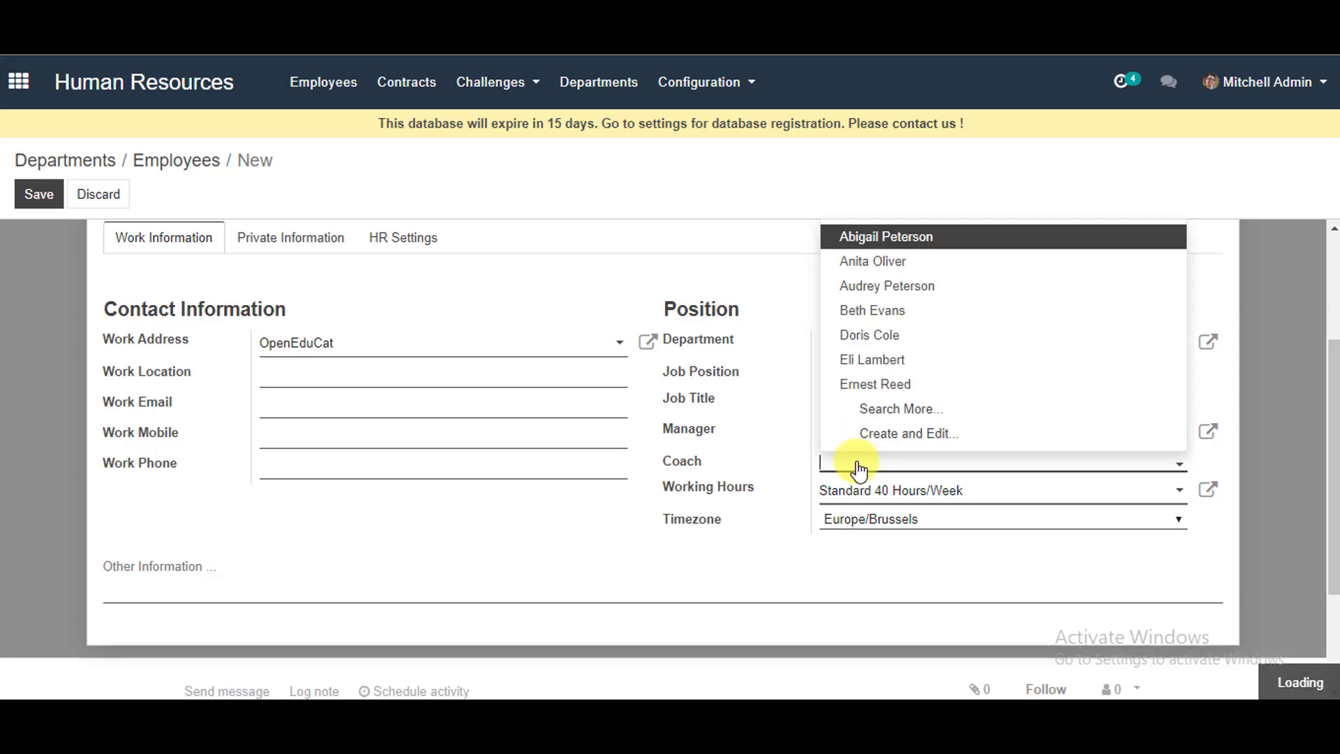
left_click(876, 310)
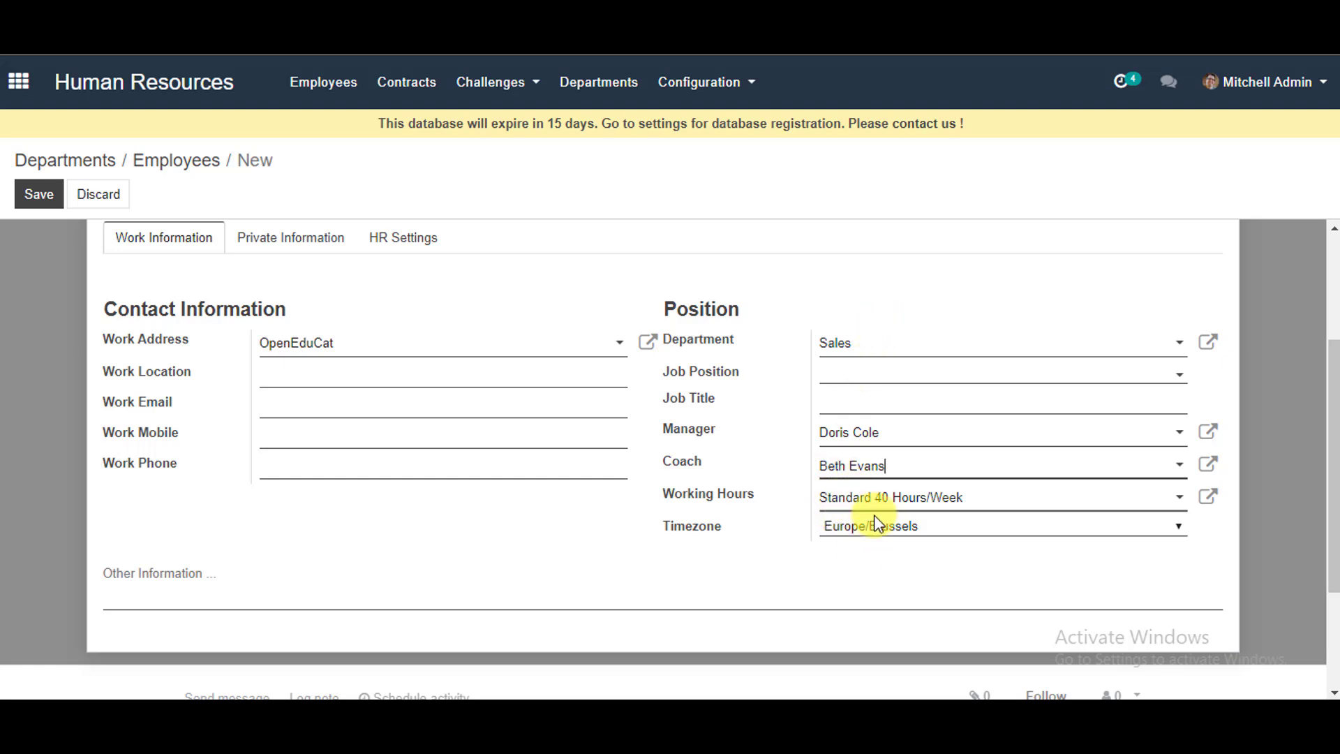
scroll(601, 543, "up", 3)
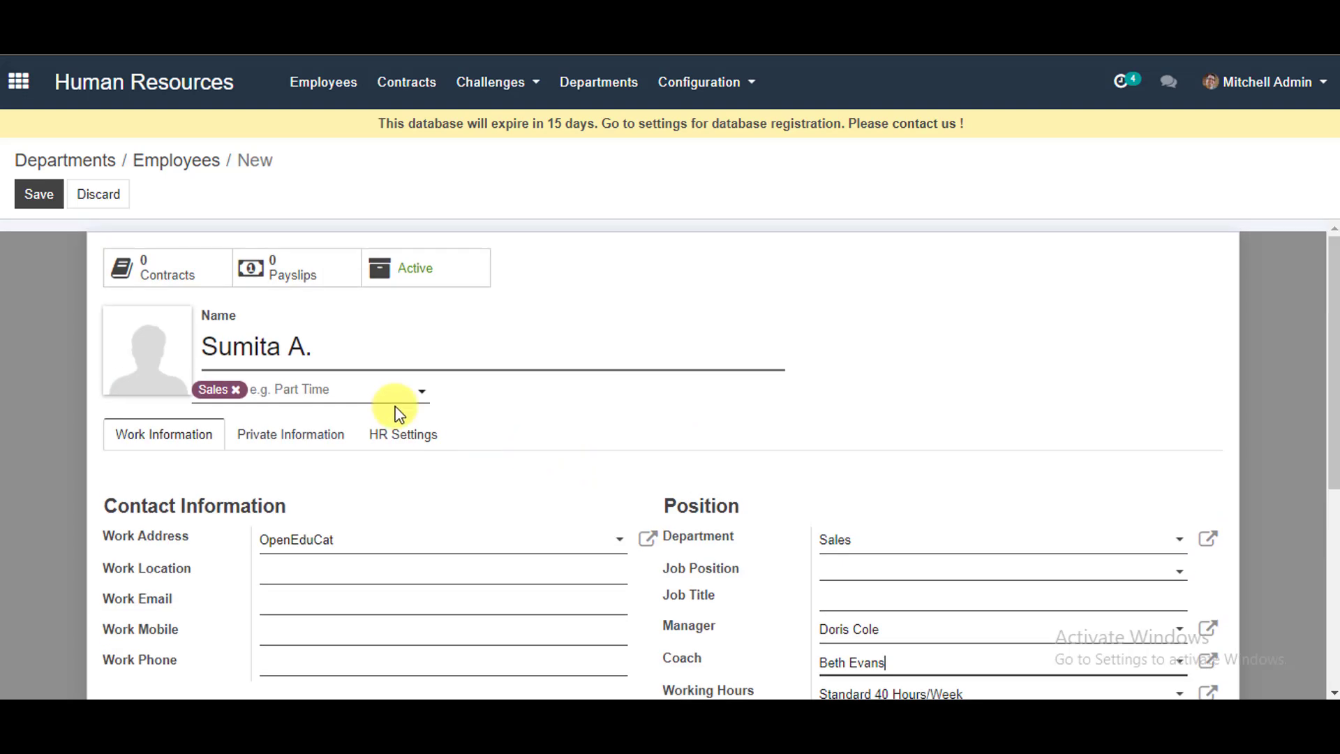
left_click(38, 194)
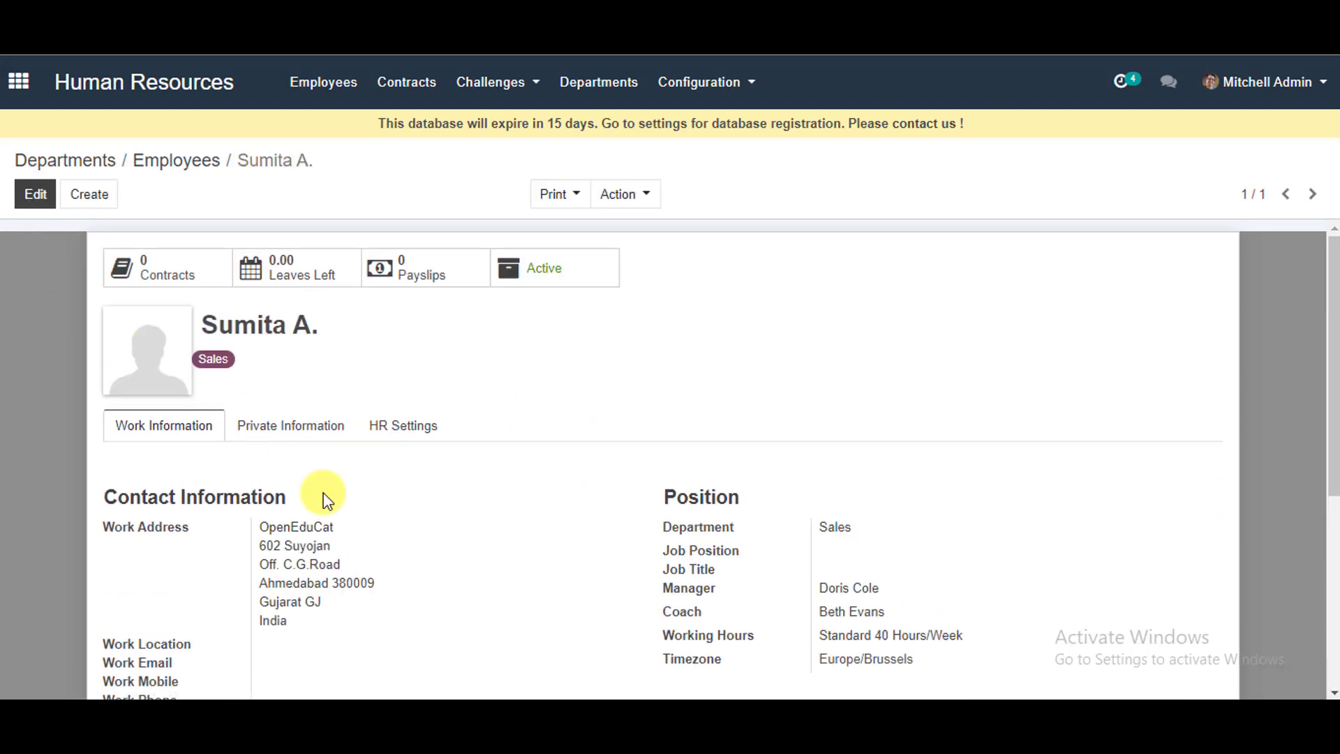
scroll(323, 499, "down", 5)
scroll(289, 461, "up", 5)
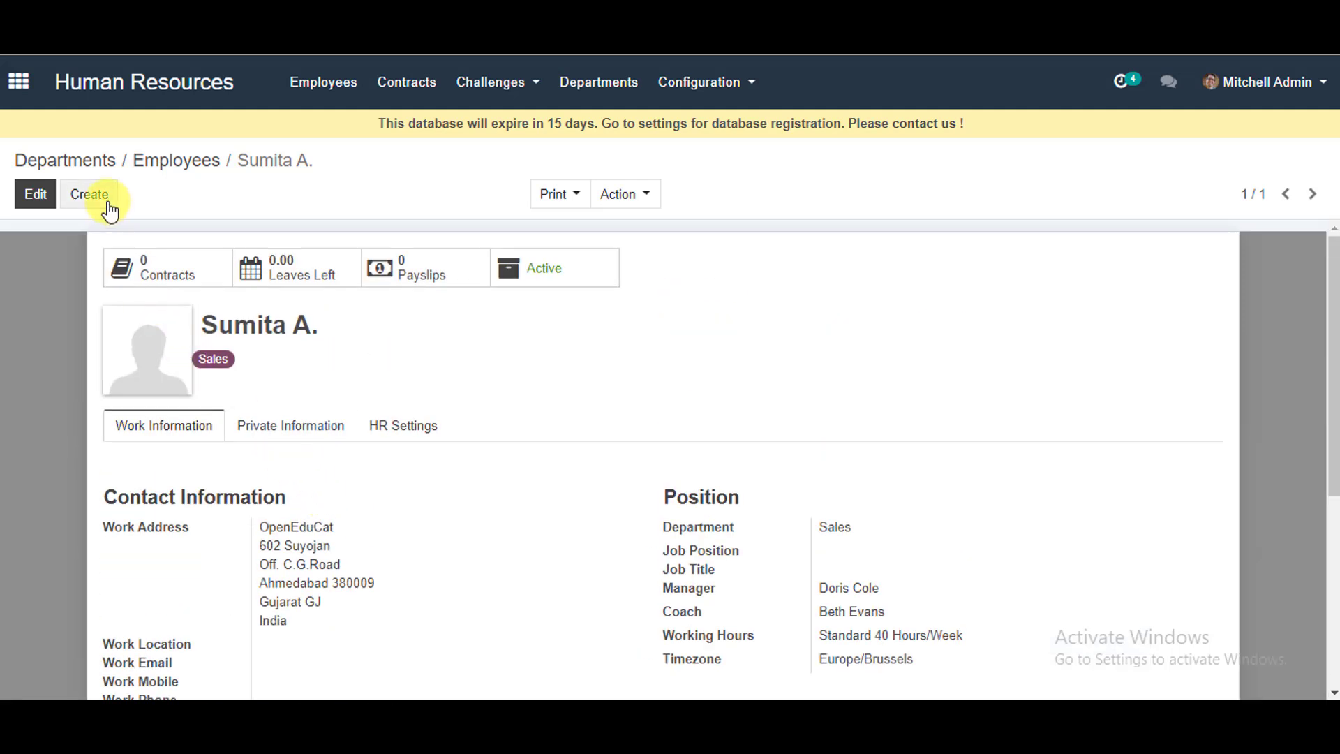
- Edit the record and change Gender from Male to Female under Private Information
left_click(32, 193)
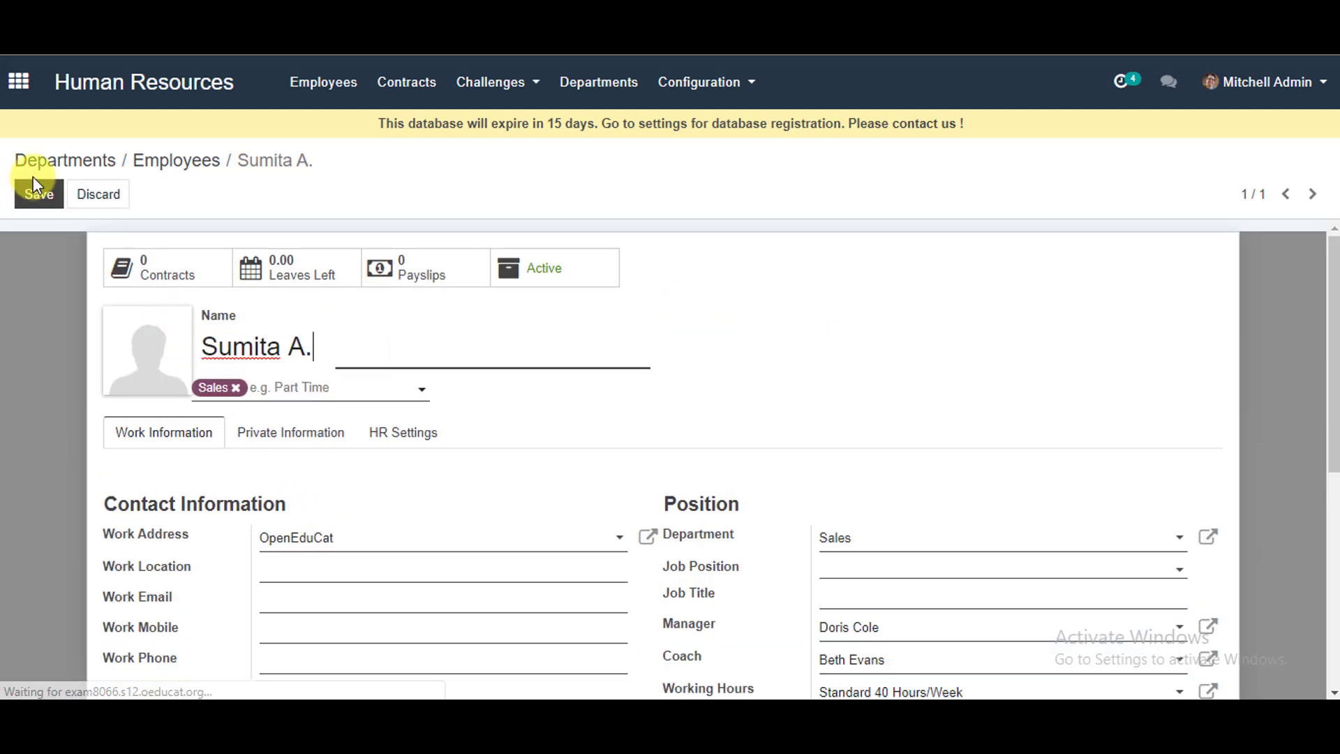
left_click(331, 442)
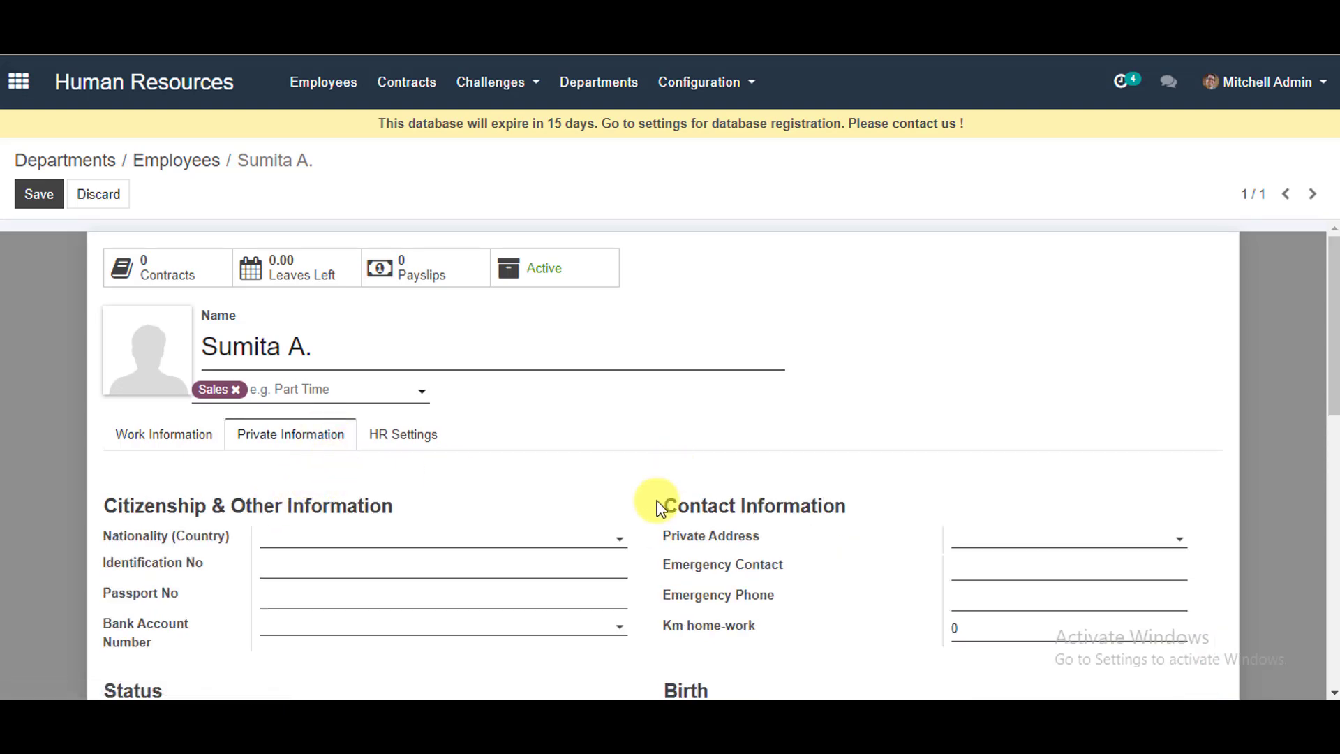
scroll(628, 507, "down", 4)
scroll(768, 447, "up", 2)
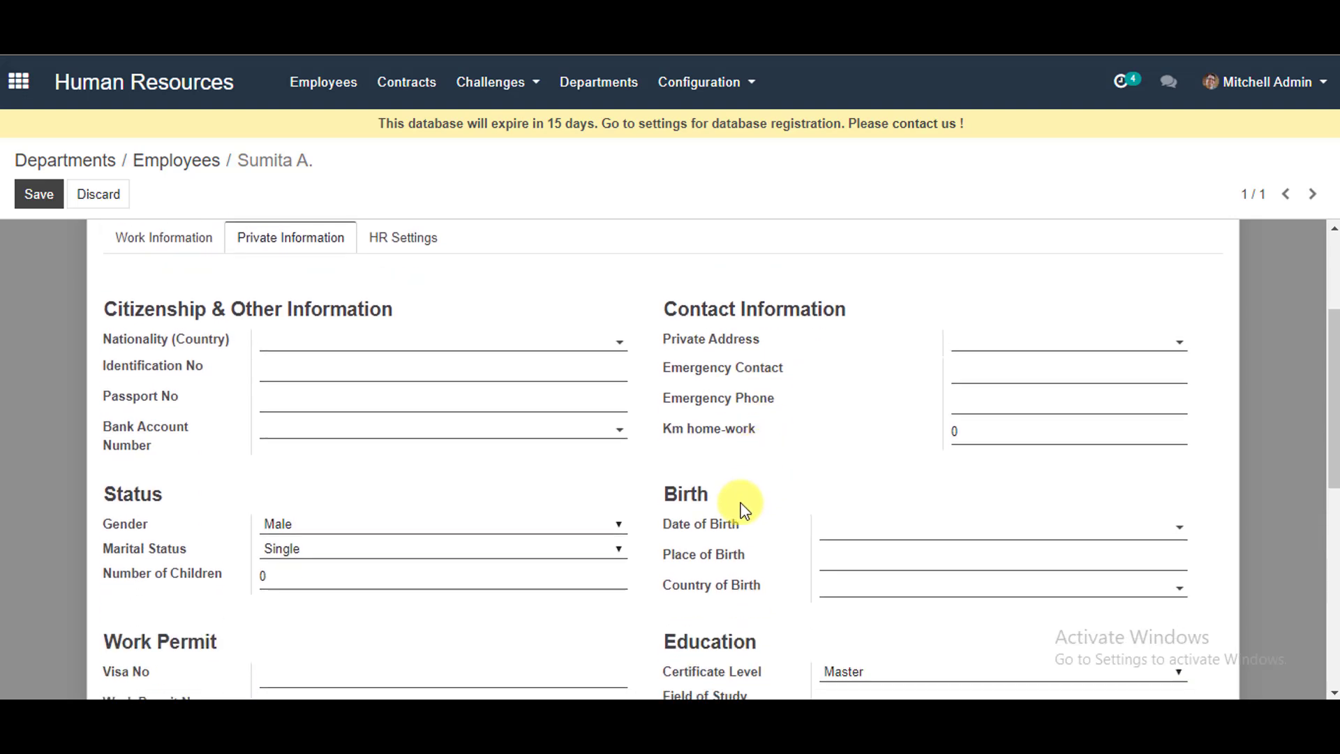
left_click(529, 524)
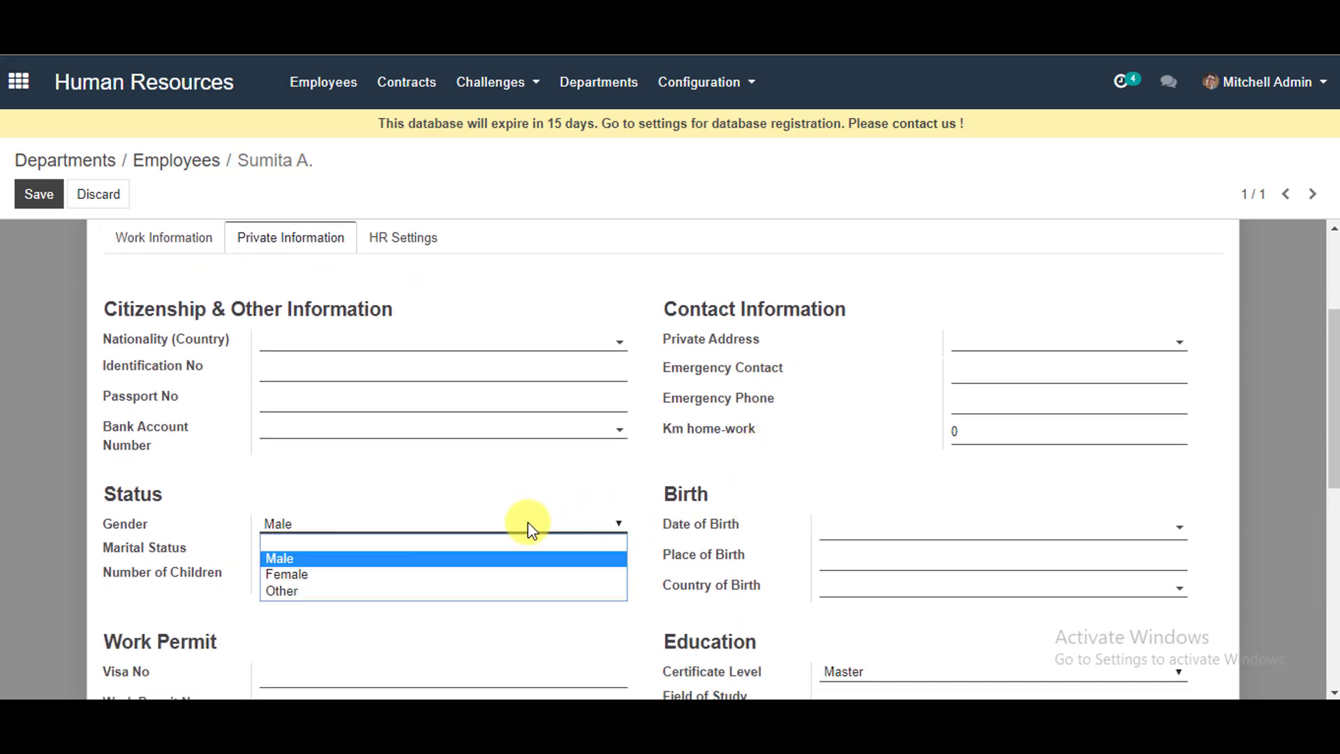
left_click(502, 573)
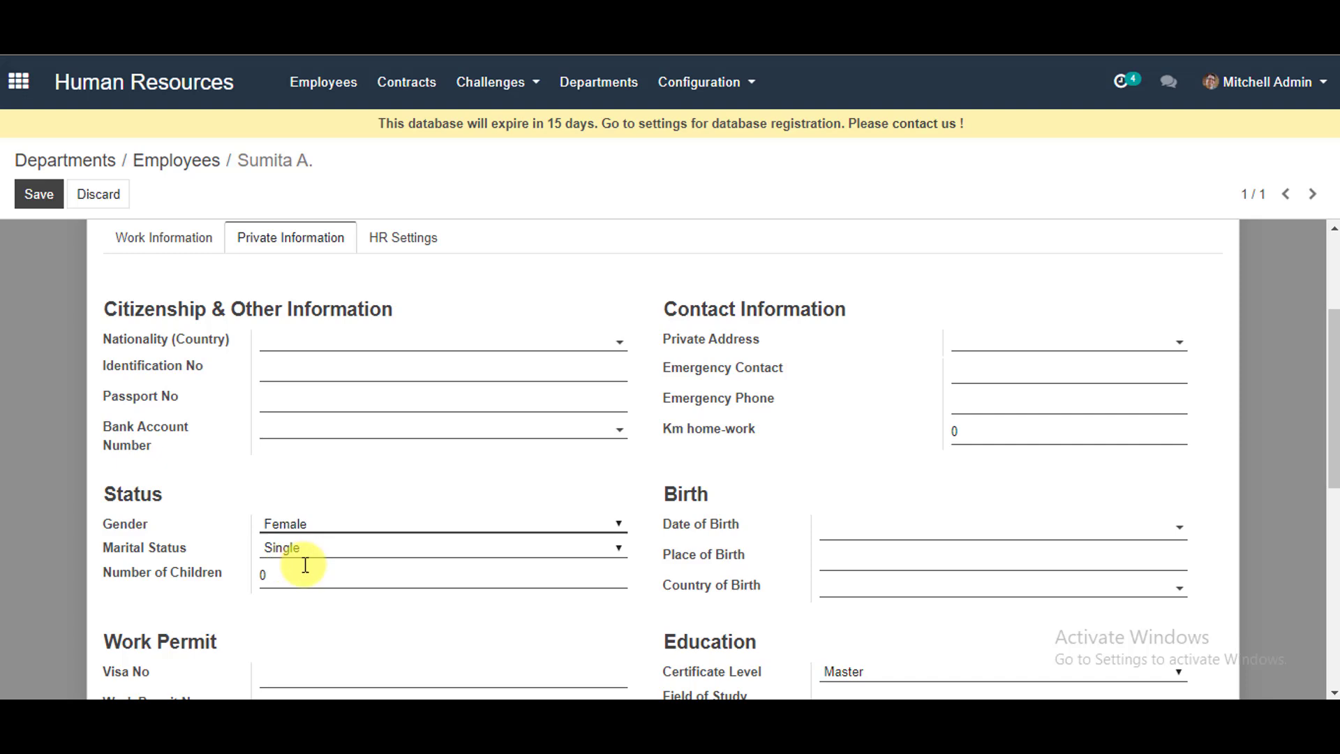
scroll(789, 504, "down", 3)
scroll(802, 499, "up", 4)
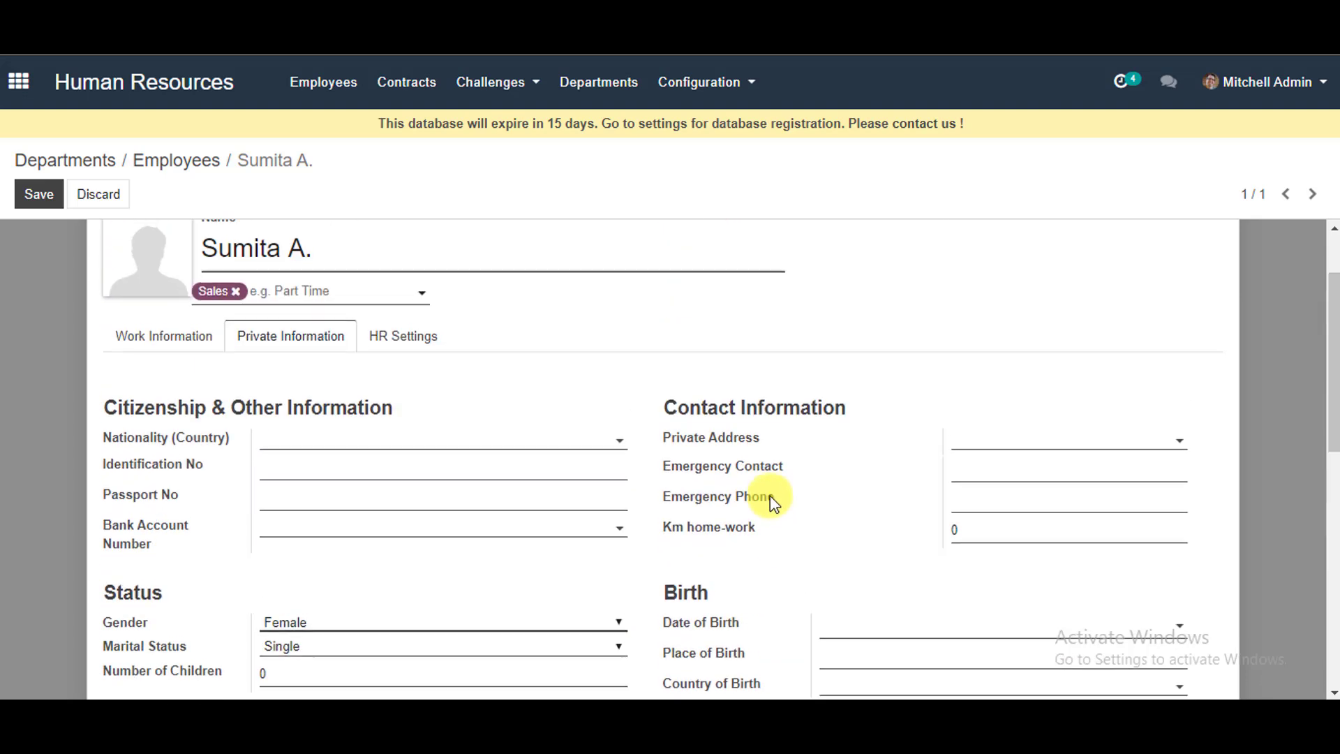
scroll(881, 501, "down", 5)
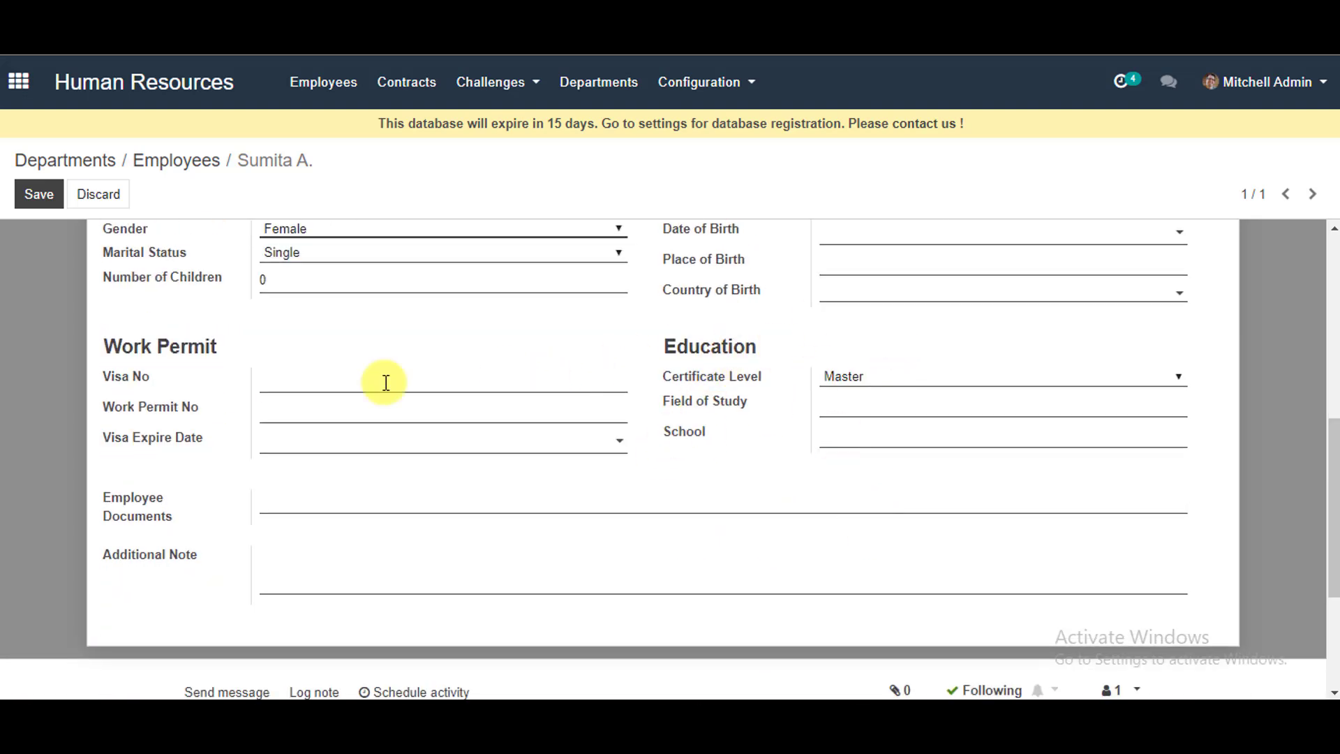
scroll(440, 518, "up", 4)
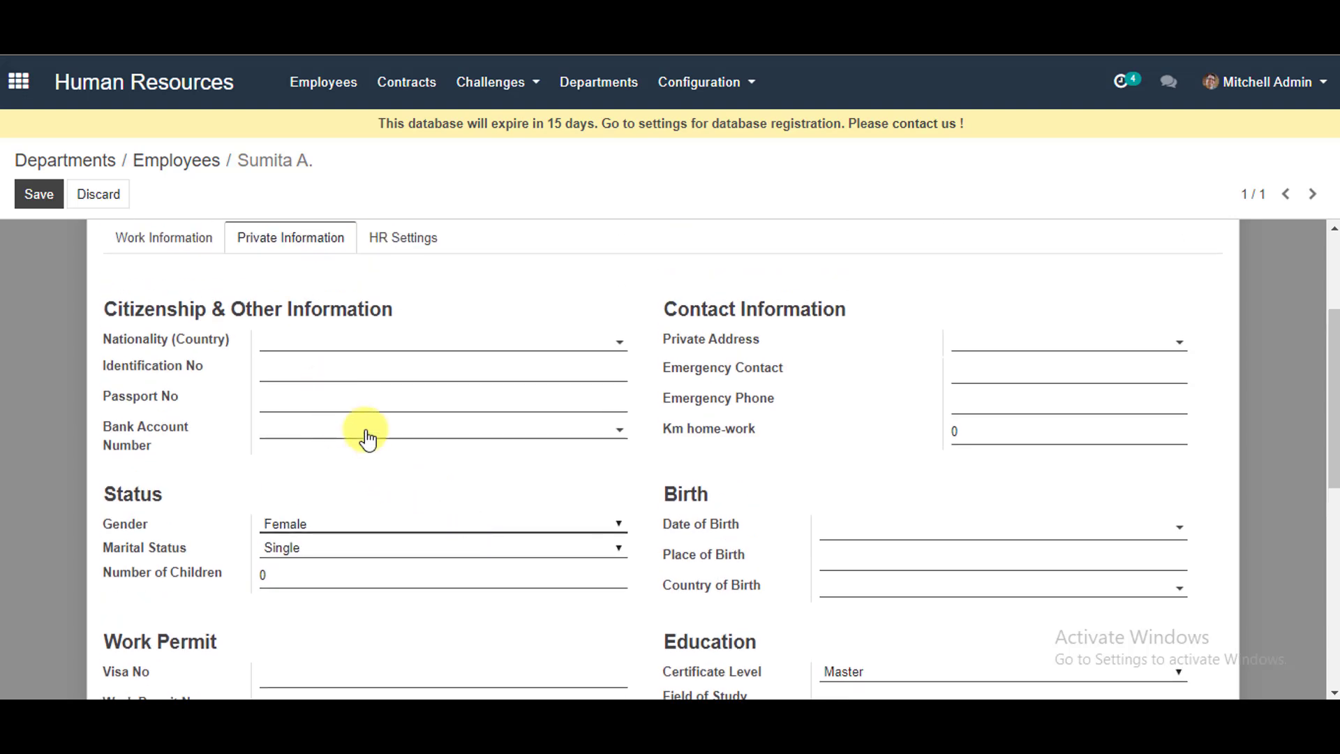
scroll(370, 429, "up", 3)
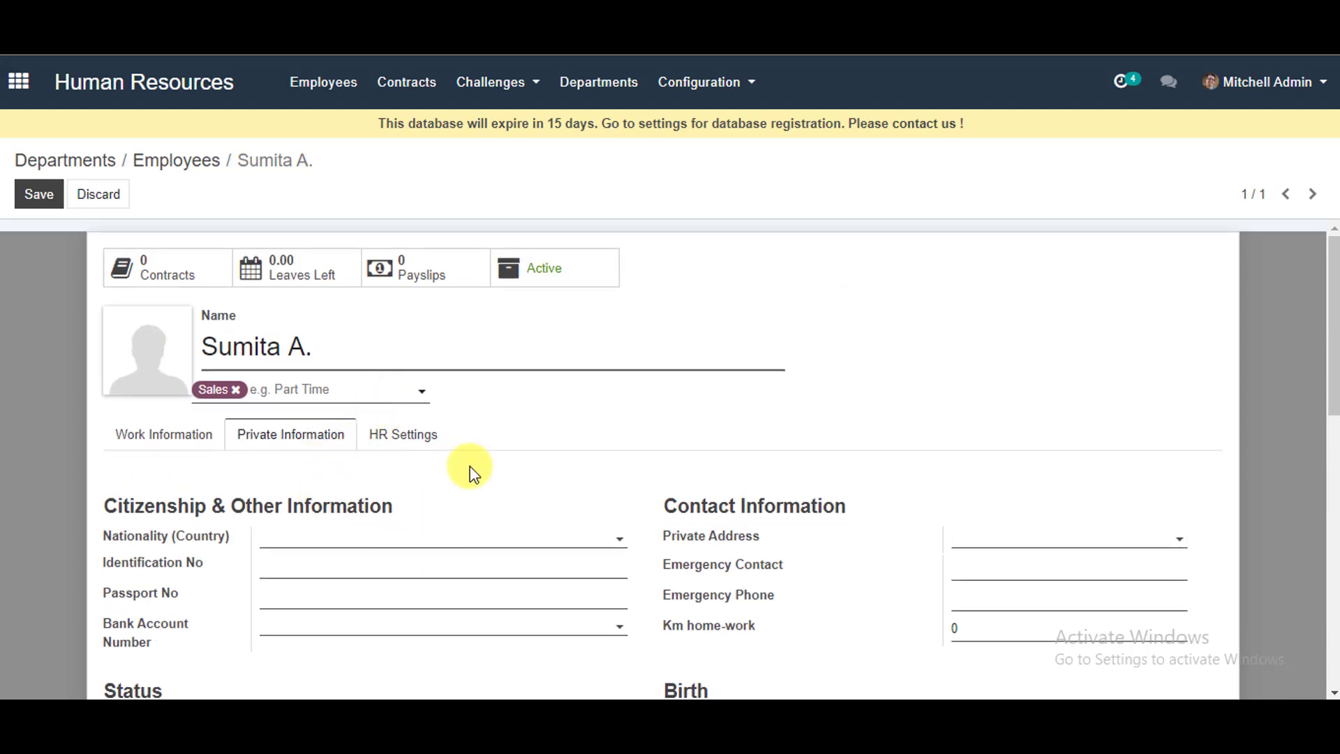
- Save the employee's edits and return to the Employees overview, now showing 22 employees
left_click(423, 450)
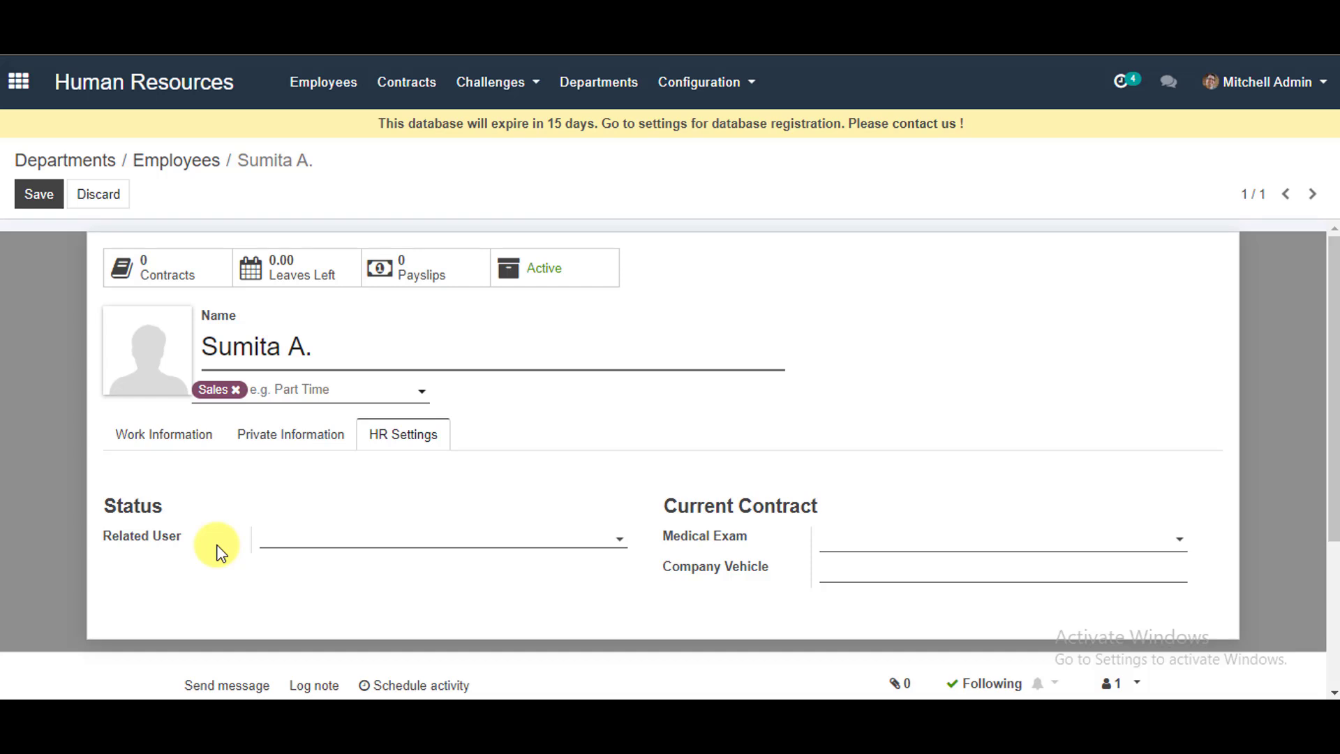
left_click(40, 194)
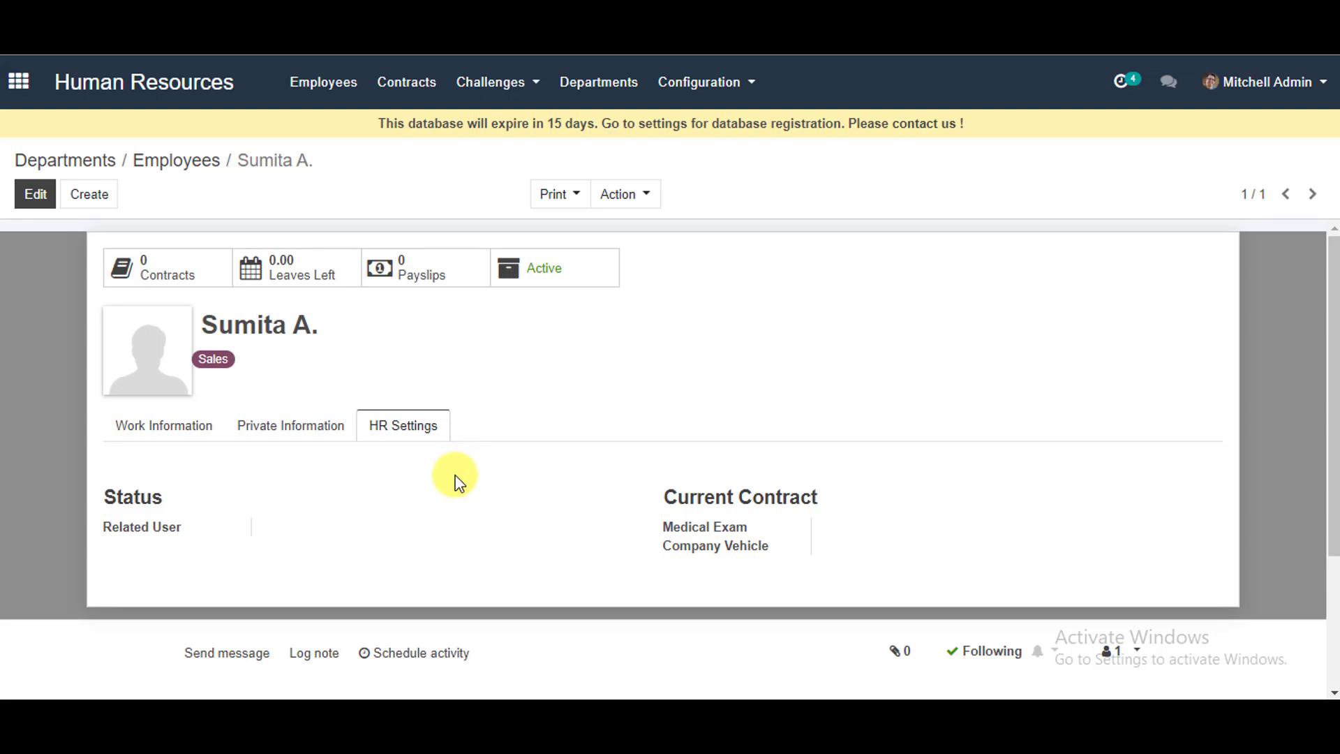
left_click(356, 81)
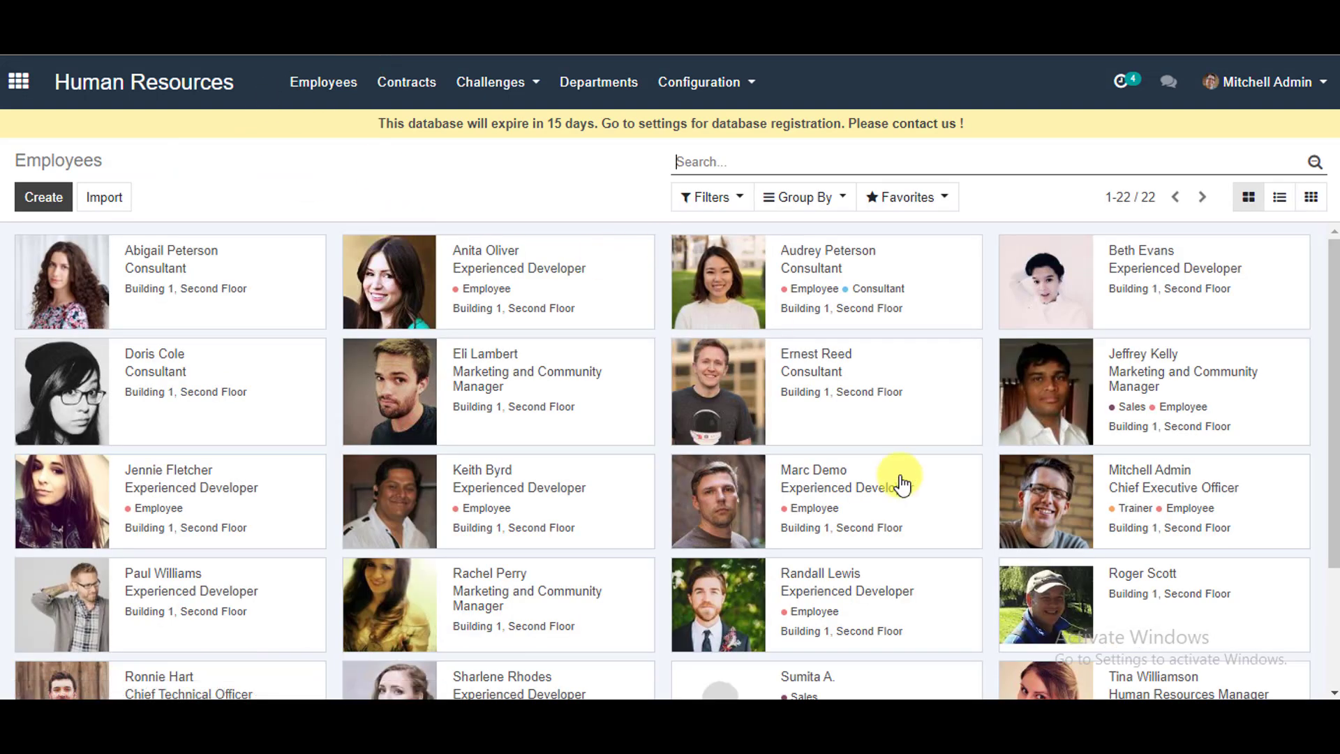
- Open the new employee's card from the Employees kanban to check department, manager and coach
scroll(902, 482, "down", 3)
left_click(871, 518)
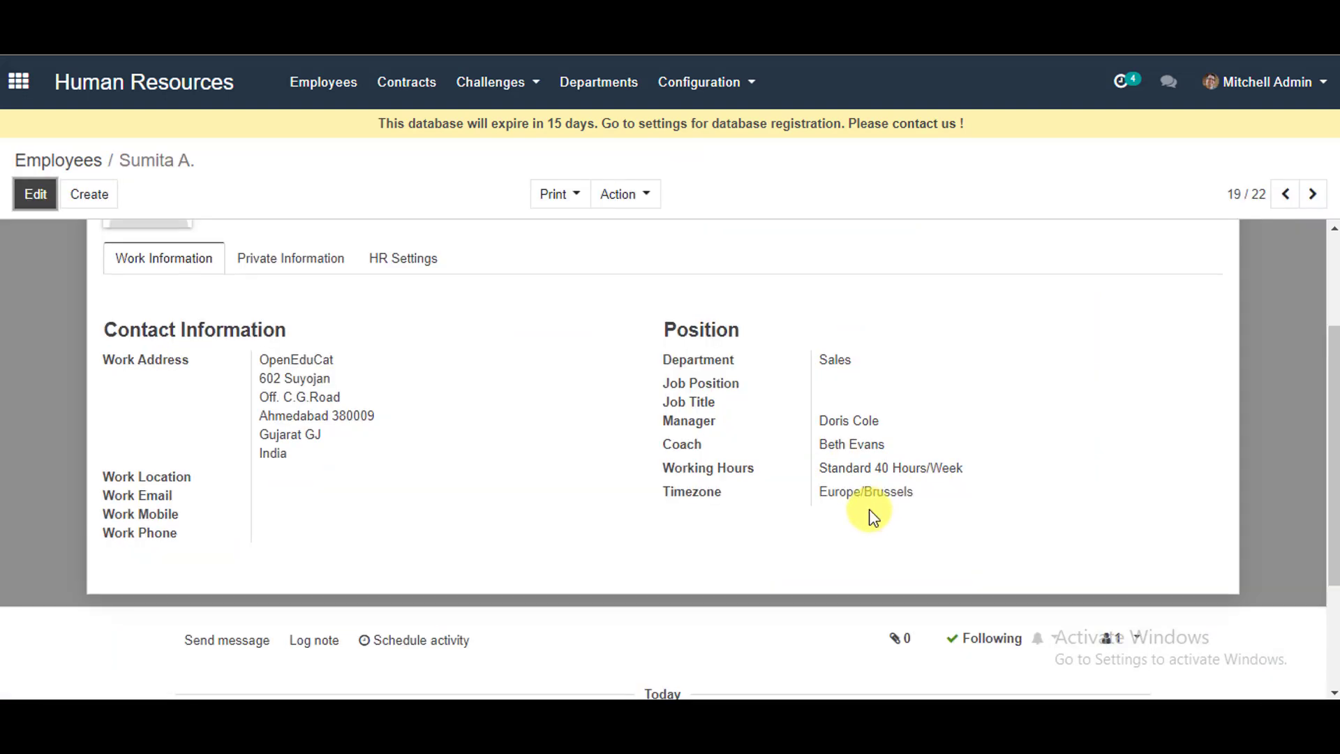
scroll(870, 518, "up", 2)
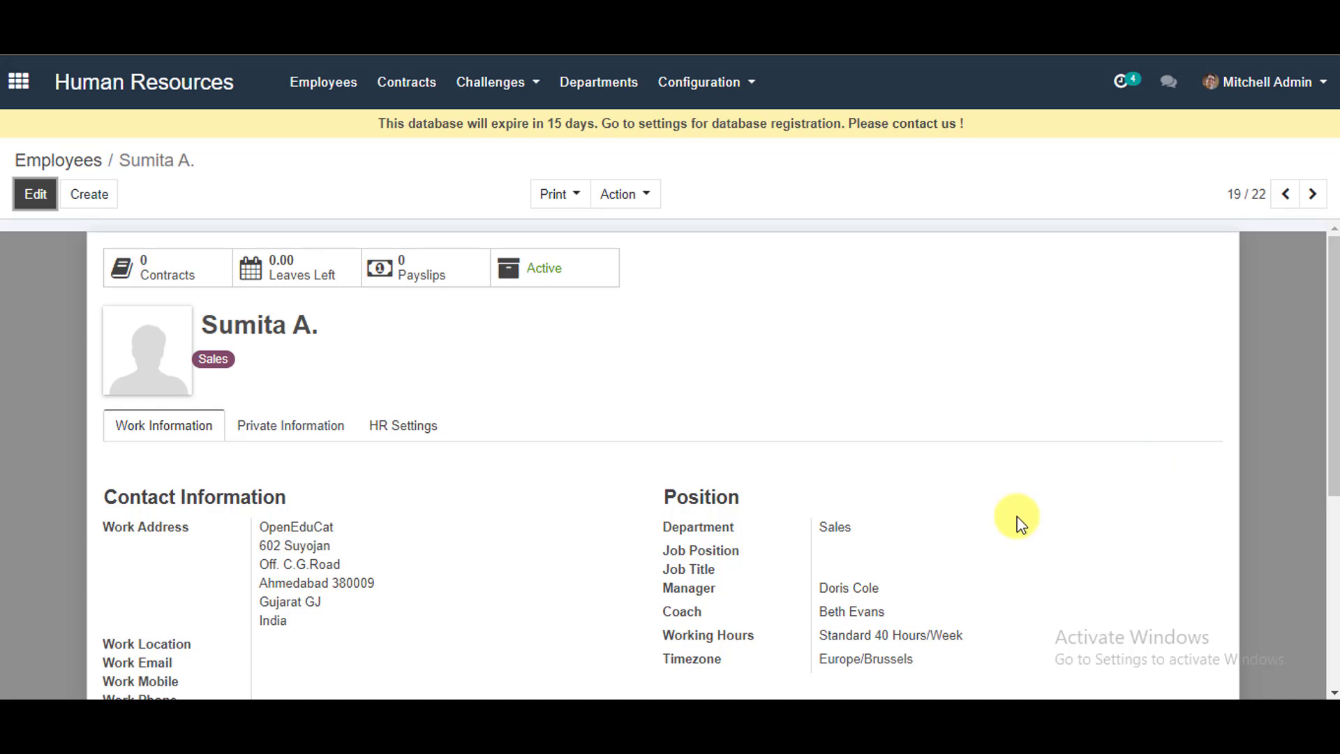